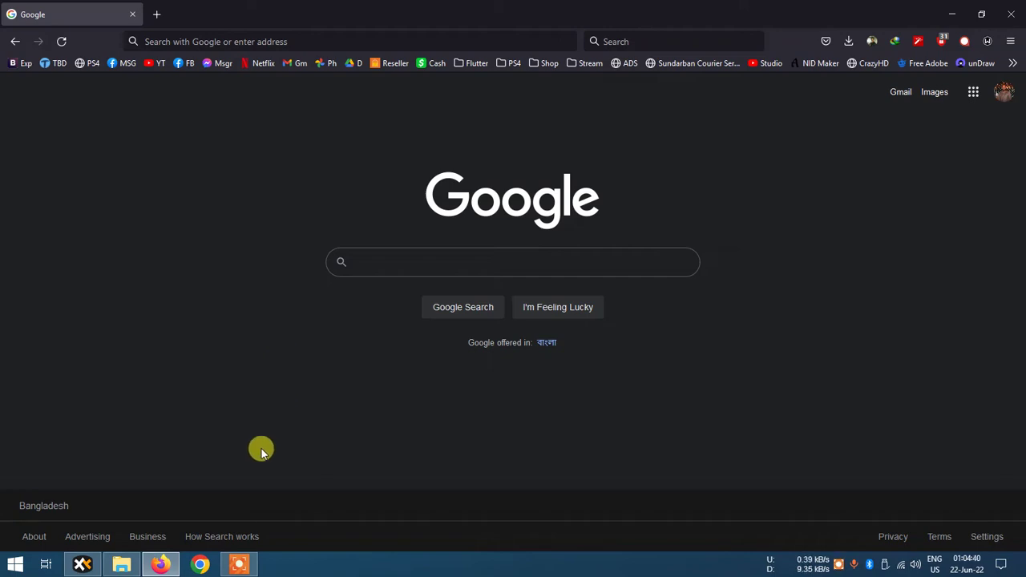
Open C:\Program Files (x86) in File Explorer, pin the View ribbon and turn off Hidden items.
left_click(136, 563)
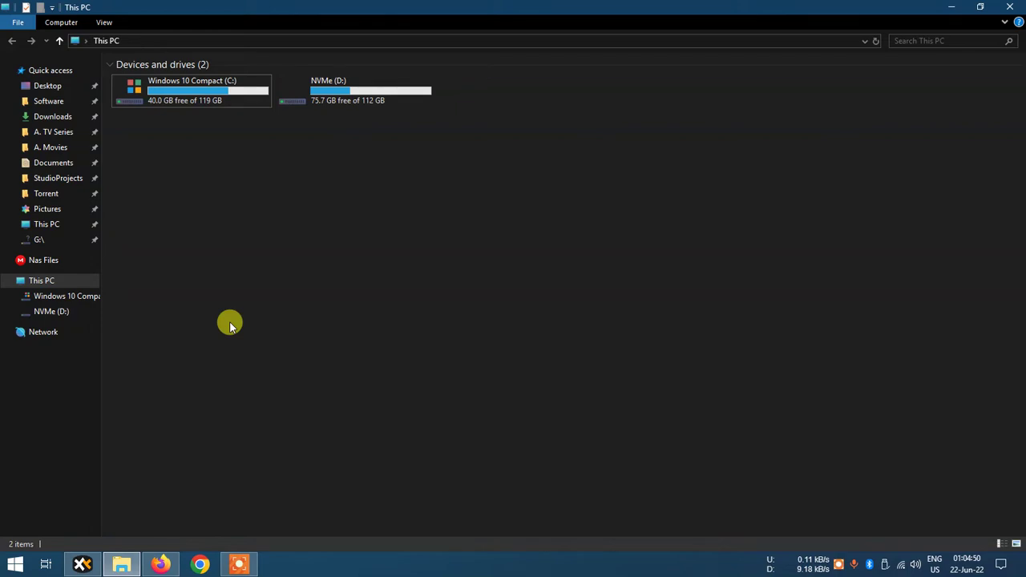
double_click(172, 93)
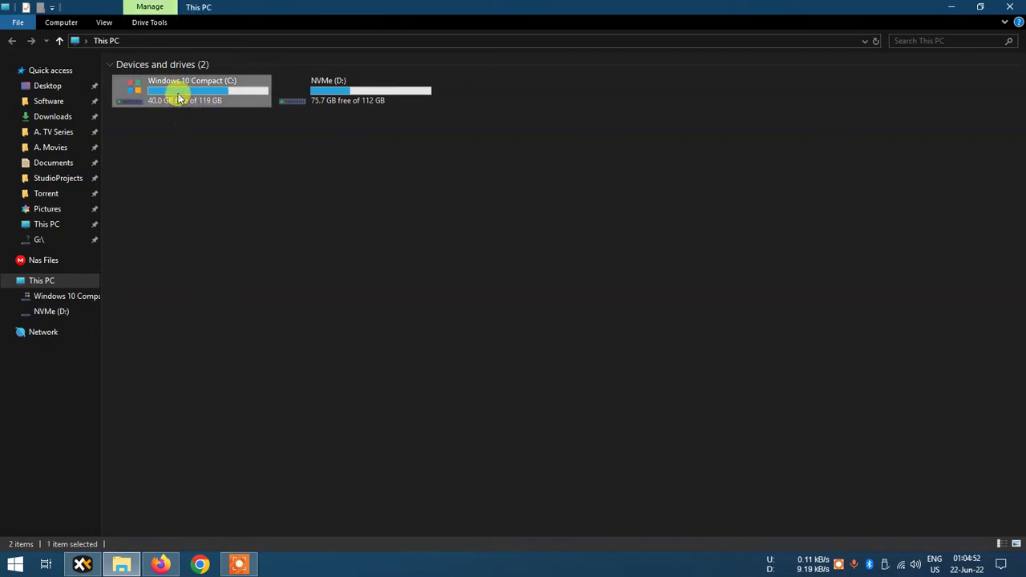
double_click(154, 147)
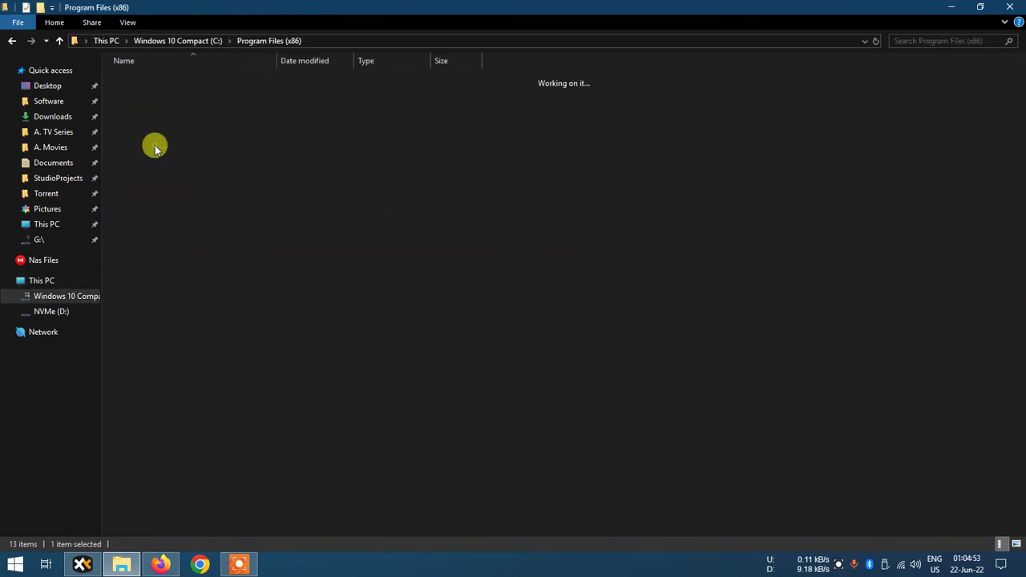
left_click(126, 22)
double_click(124, 22)
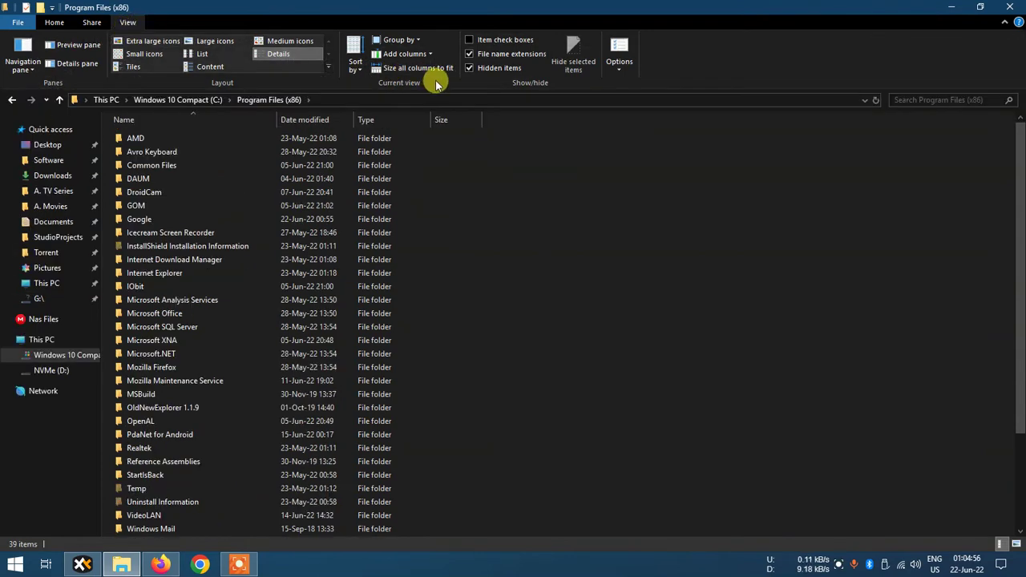
left_click(473, 71)
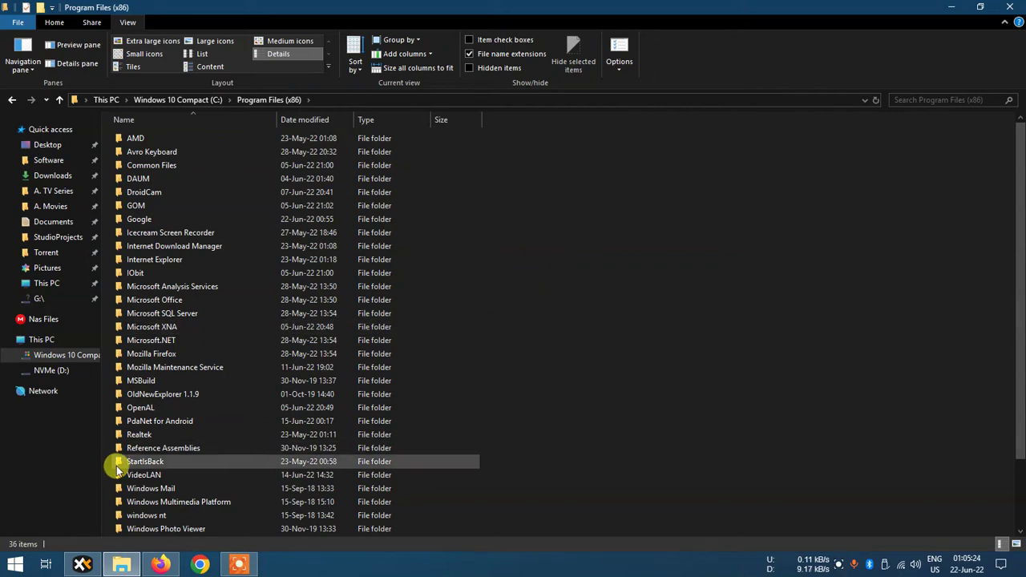
Switch through XYplorer and File Explorer on the taskbar back to the Firefox window.
left_click(81, 564)
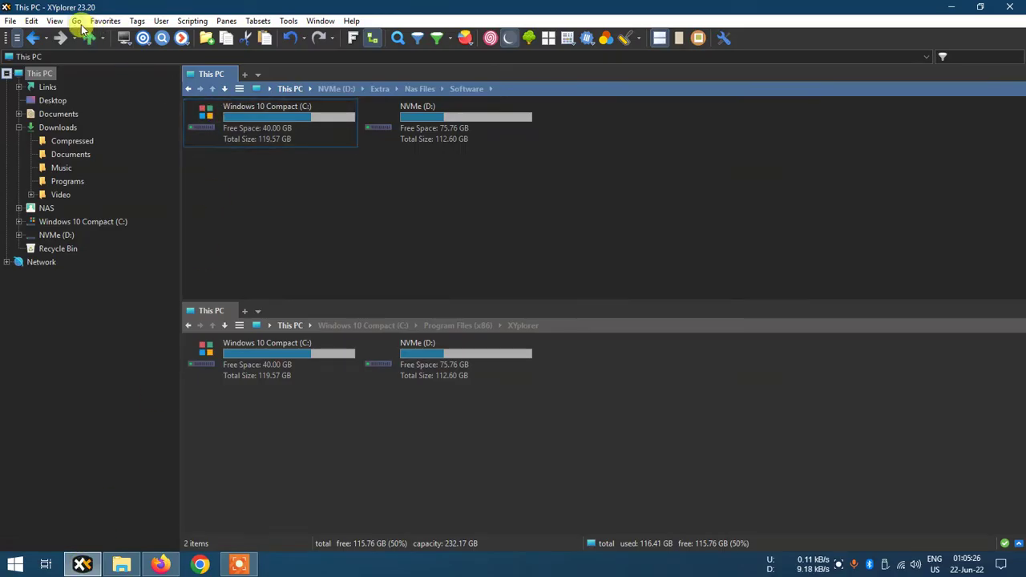
left_click(330, 229)
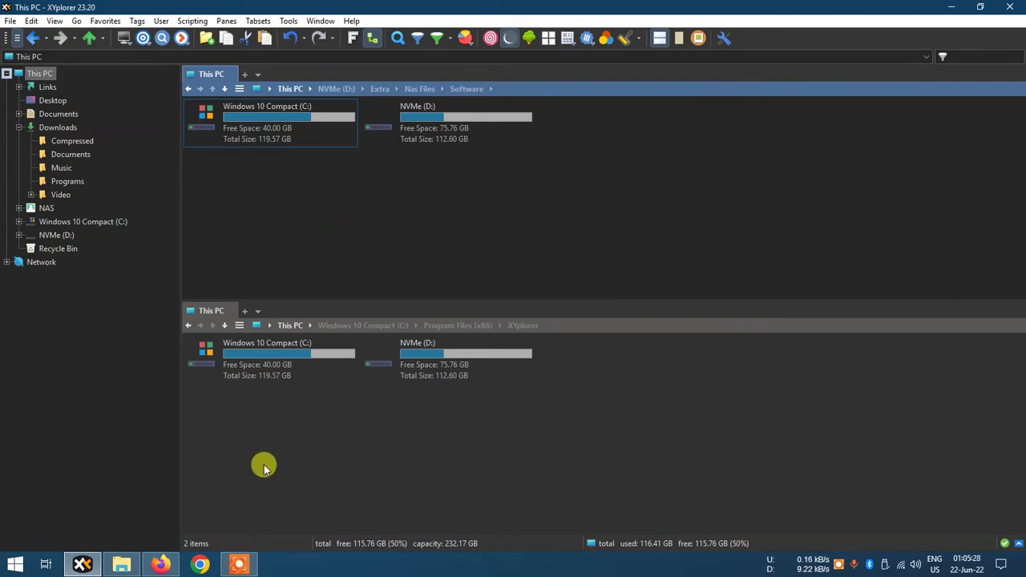
left_click(91, 563)
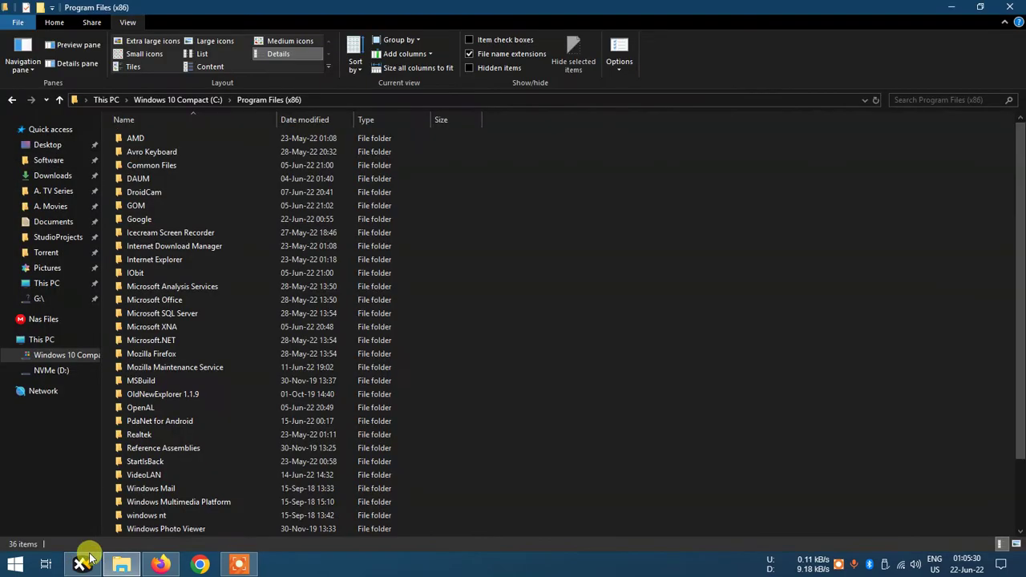
left_click(158, 562)
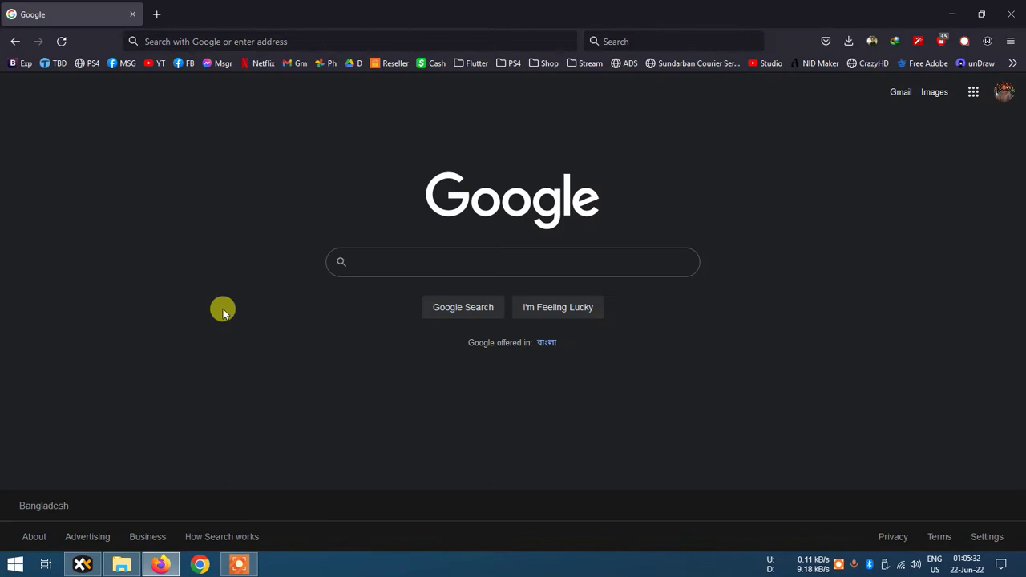
Search Google for xyplorer and open XYplorer's download page.
left_click(229, 44)
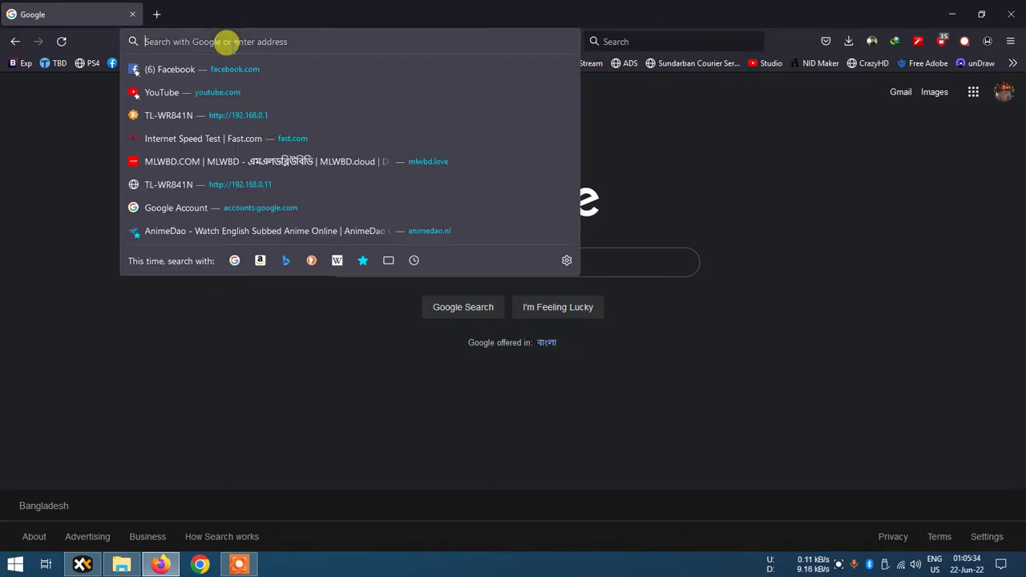
type("x")
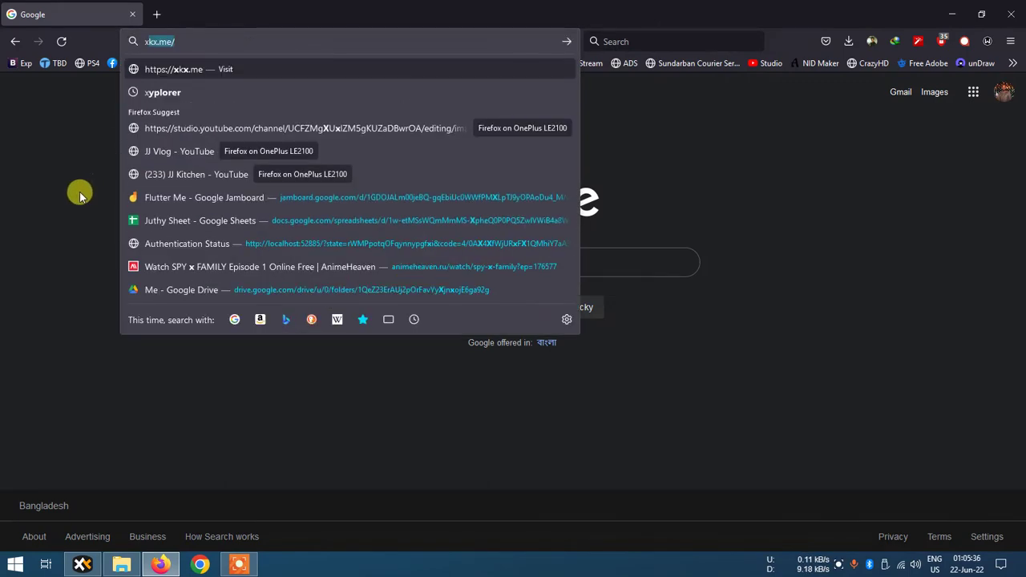
type("y")
key("Down")
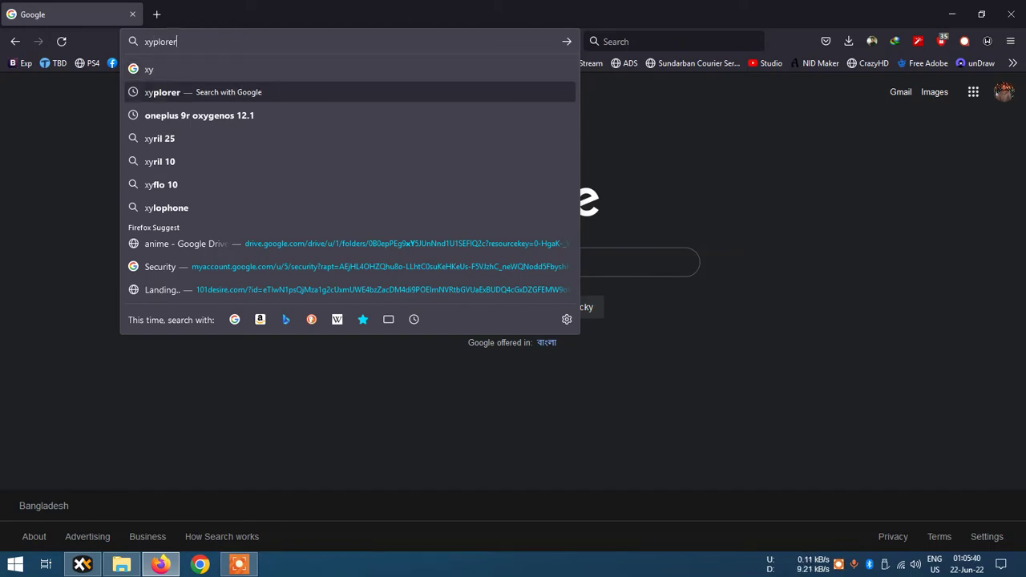
key("Return")
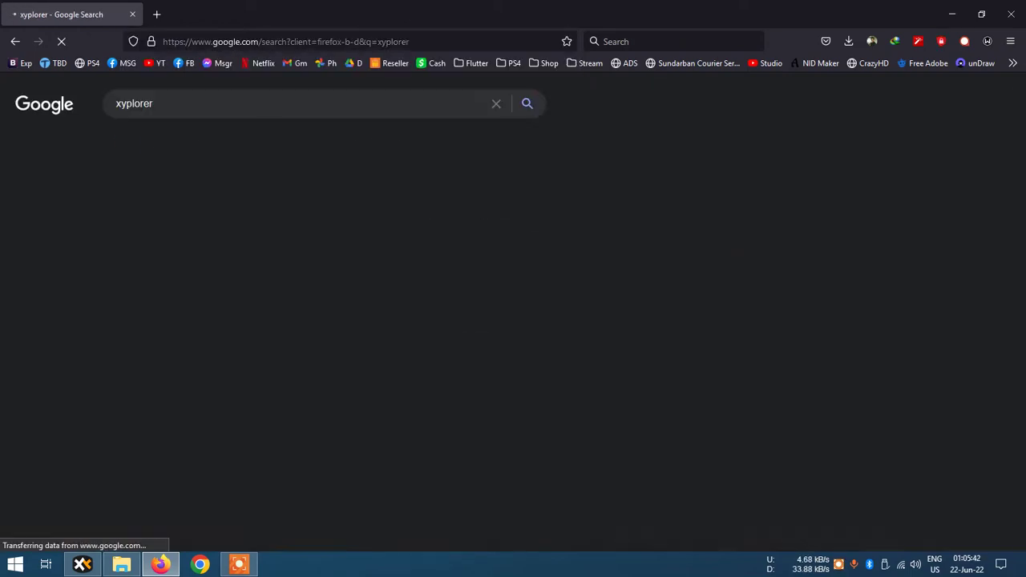
left_click(145, 271)
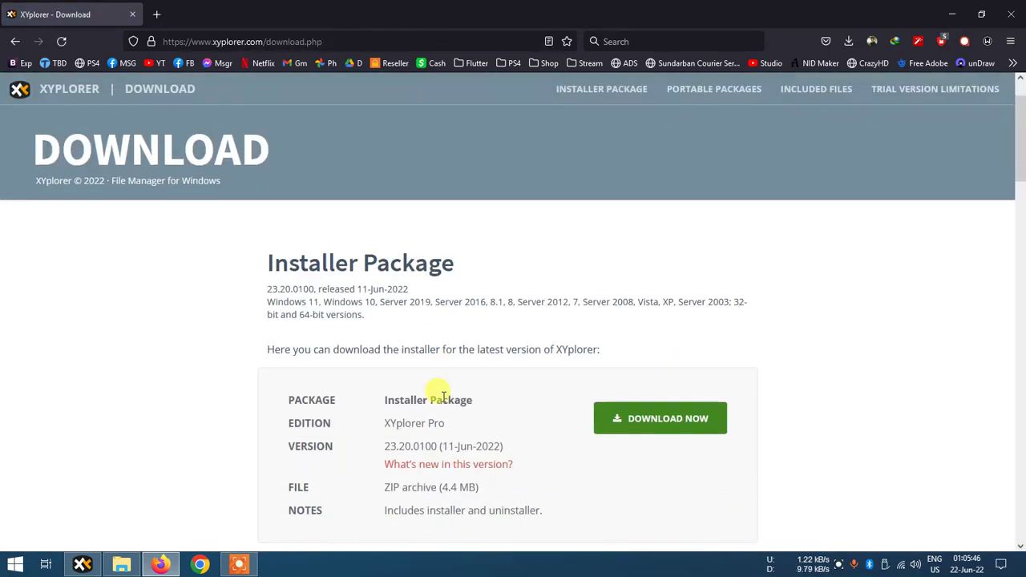
Start the Download Now installer, cancel the IDM dialog, and bring XYplorer to the front.
scroll(521, 373, "down", 1)
left_click(628, 357)
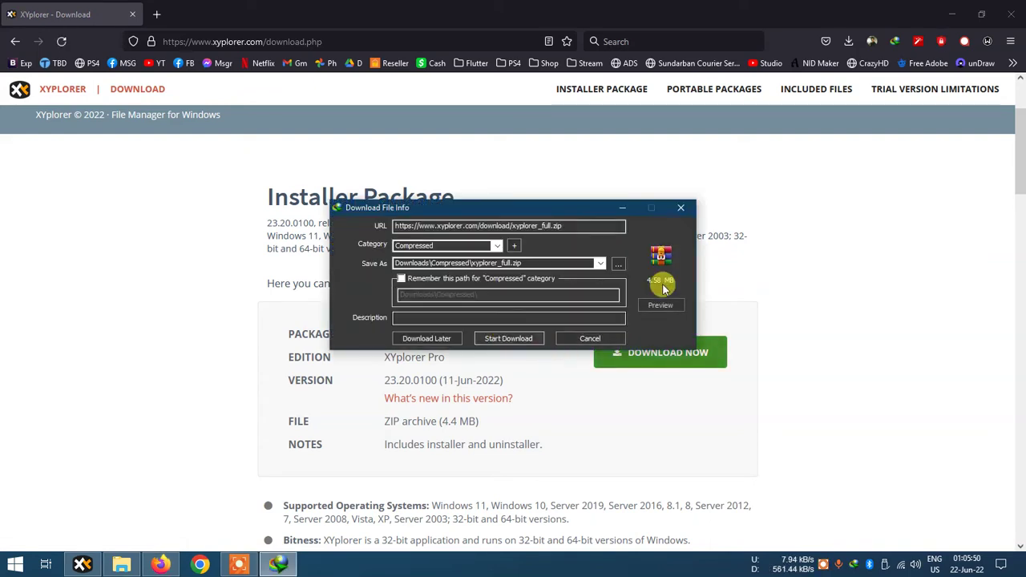
left_click(568, 339)
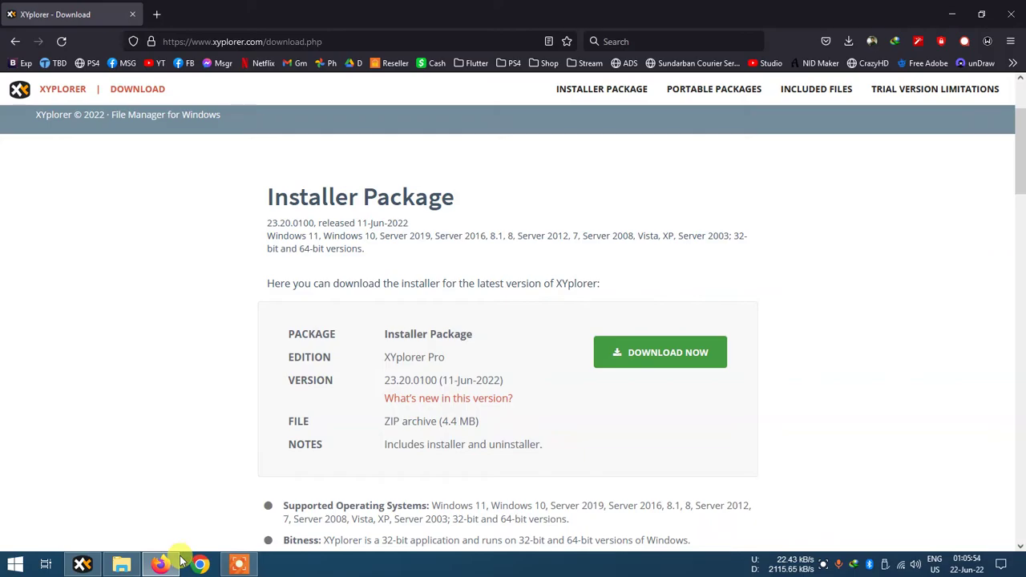
left_click(83, 564)
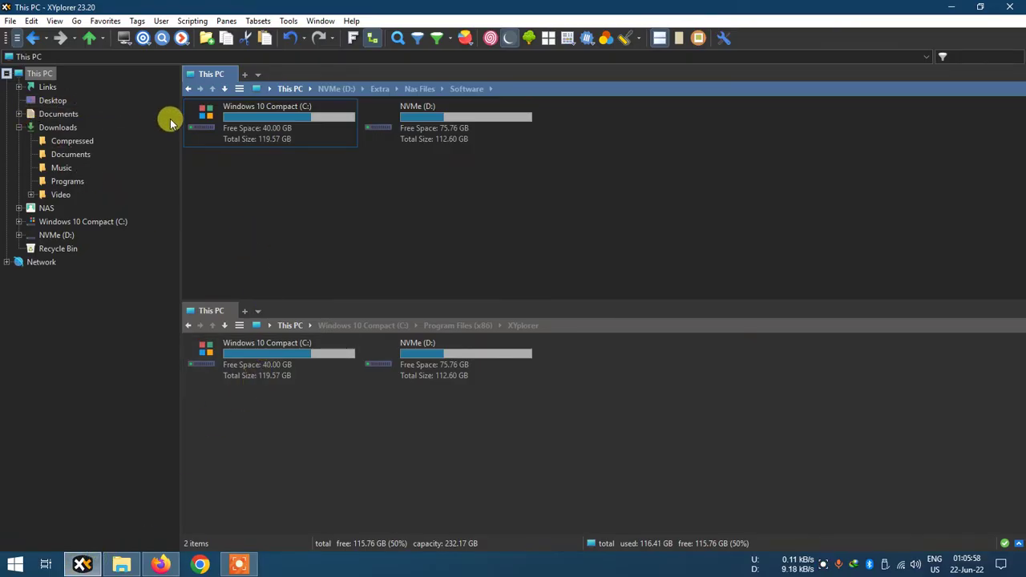
Narrow the folder tree and browse Desktop, Documents, Downloads and NAS in it.
left_click_drag(177, 130, 151, 130)
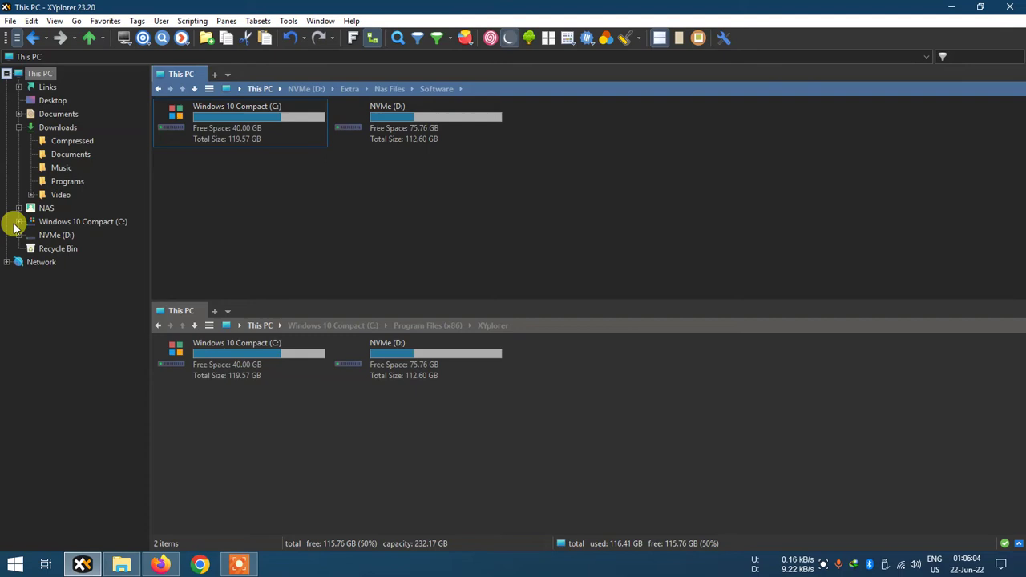
left_click(41, 101)
left_click(51, 116)
left_click(58, 128)
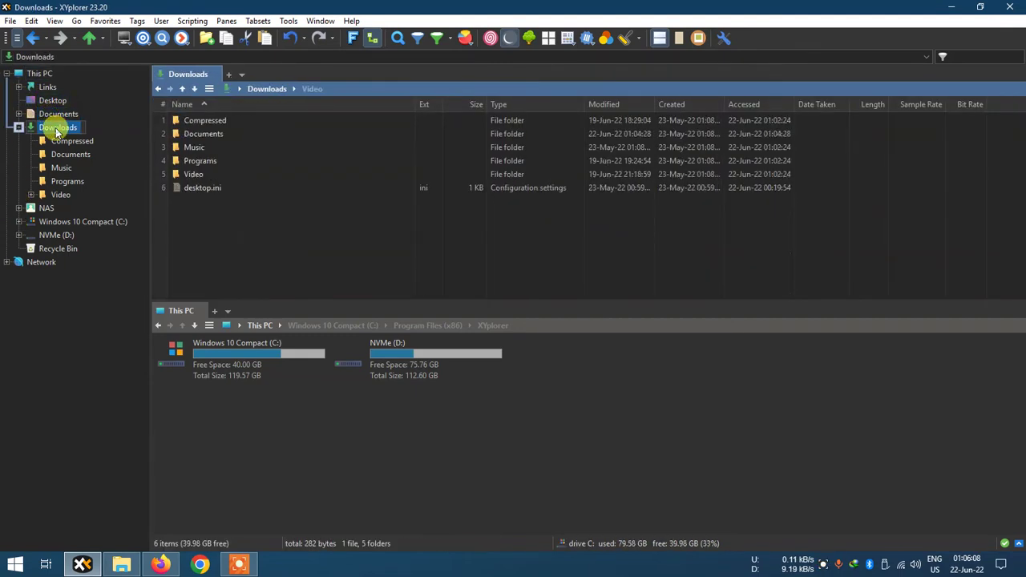
left_click(18, 128)
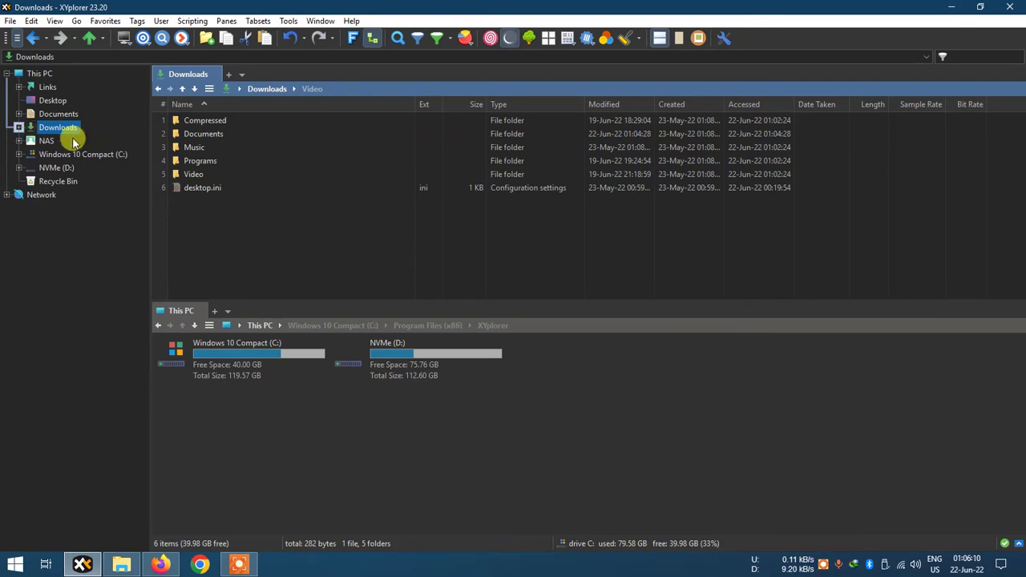
left_click(20, 141)
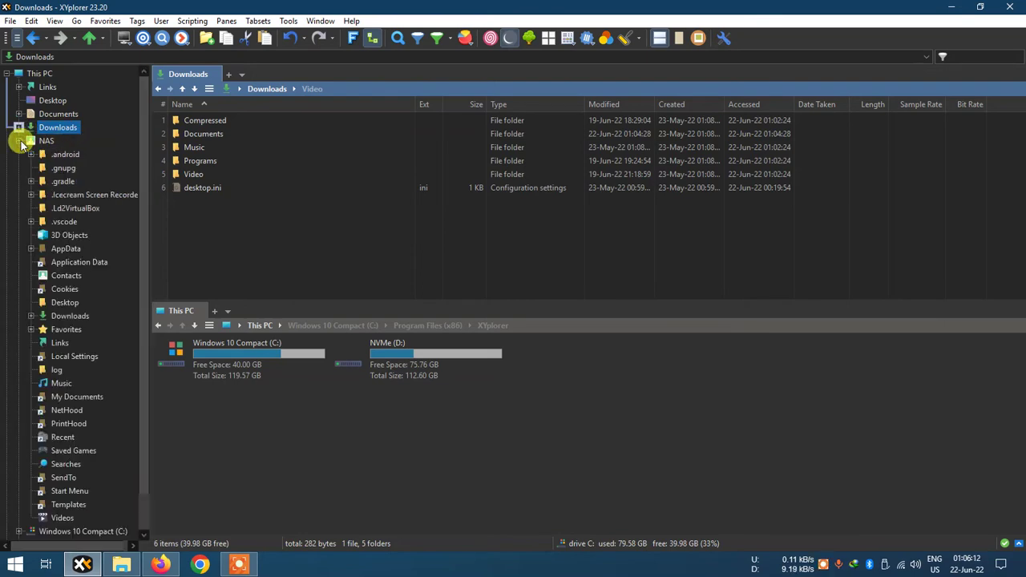
left_click(19, 142)
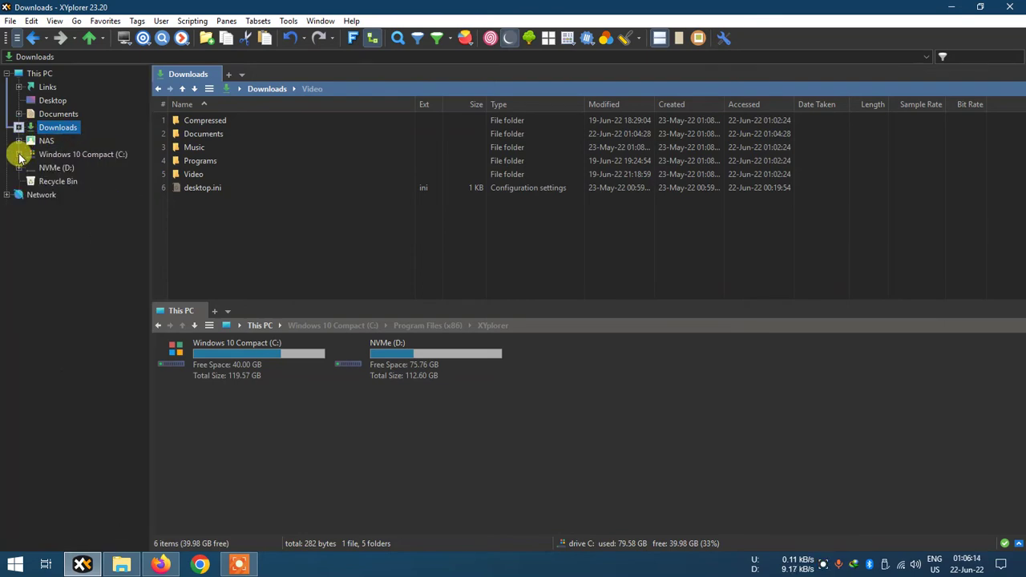
Expand and collapse C: and D:, view the empty Recycle Bin, then list the C:\ root.
left_click(20, 154)
left_click(19, 155)
left_click(19, 167)
left_click(20, 167)
left_click(35, 183)
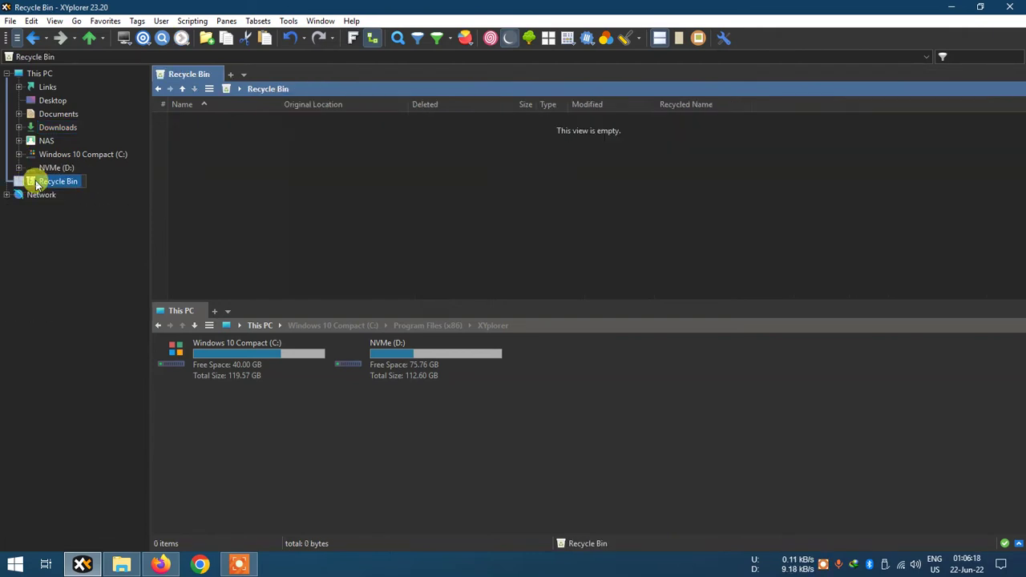
left_click(48, 156)
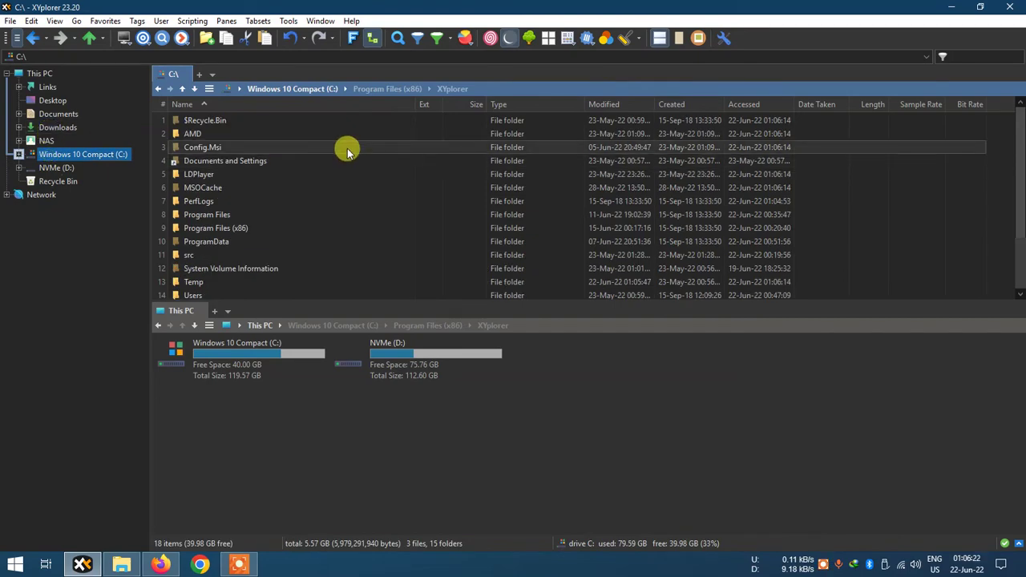
Show the C:\ listing as Small Icons, then as List.
left_click(55, 22)
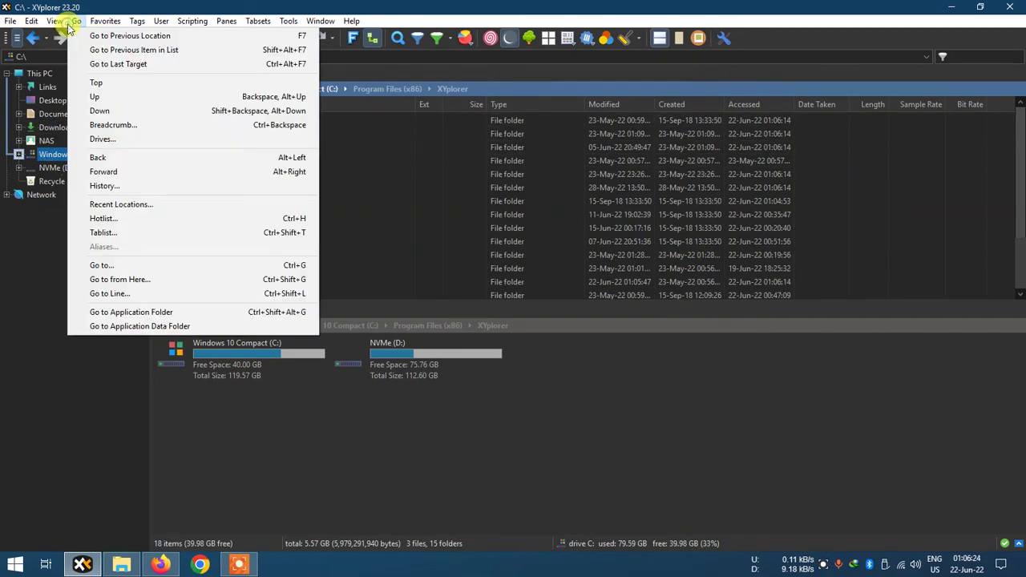
mouse_move(59, 35)
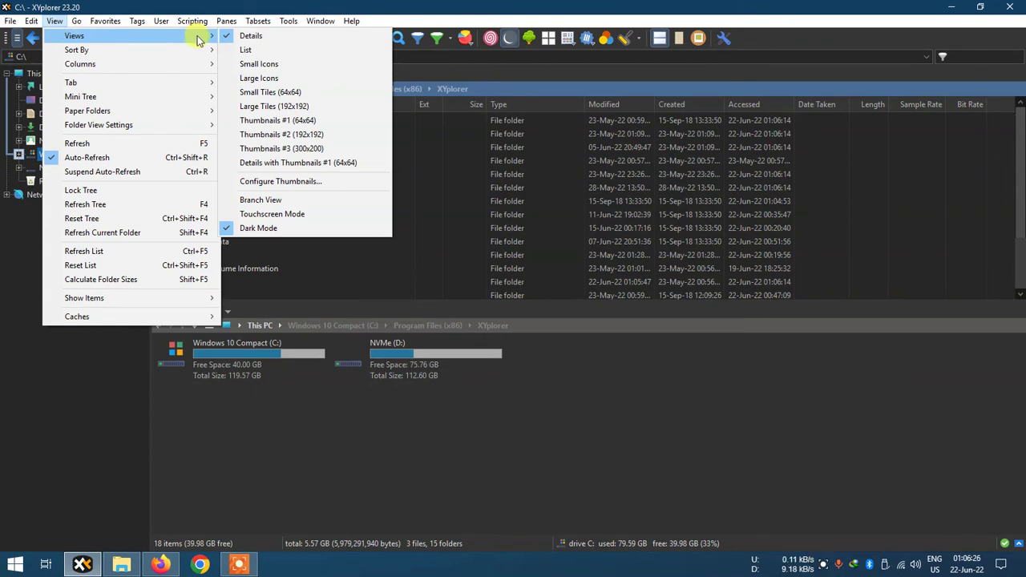
left_click(277, 64)
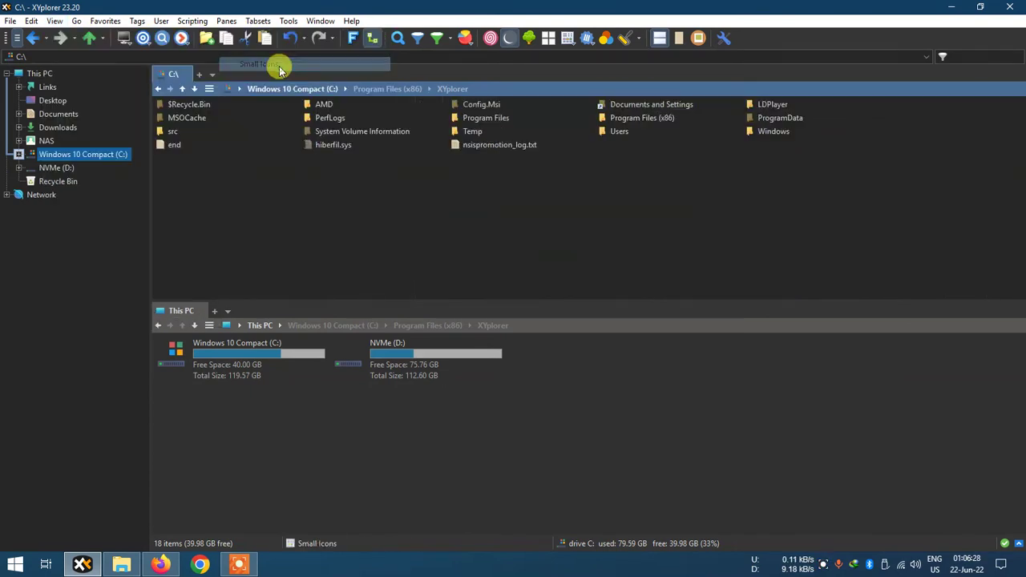
left_click(55, 21)
mouse_move(71, 37)
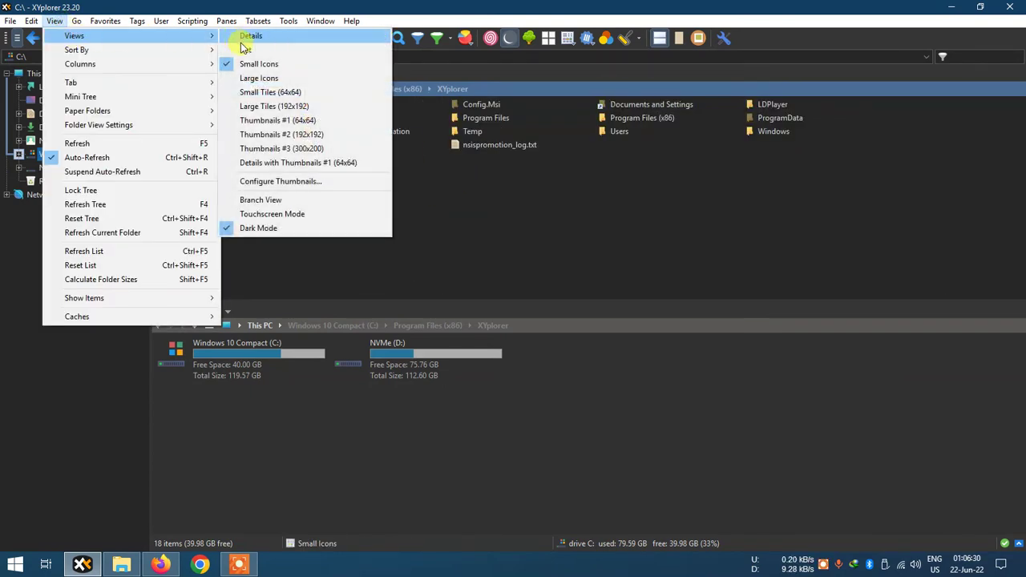
left_click(245, 48)
Switch the listing to Large Tiles (192x192), then Thumbnails #3 (300x200).
left_click(54, 21)
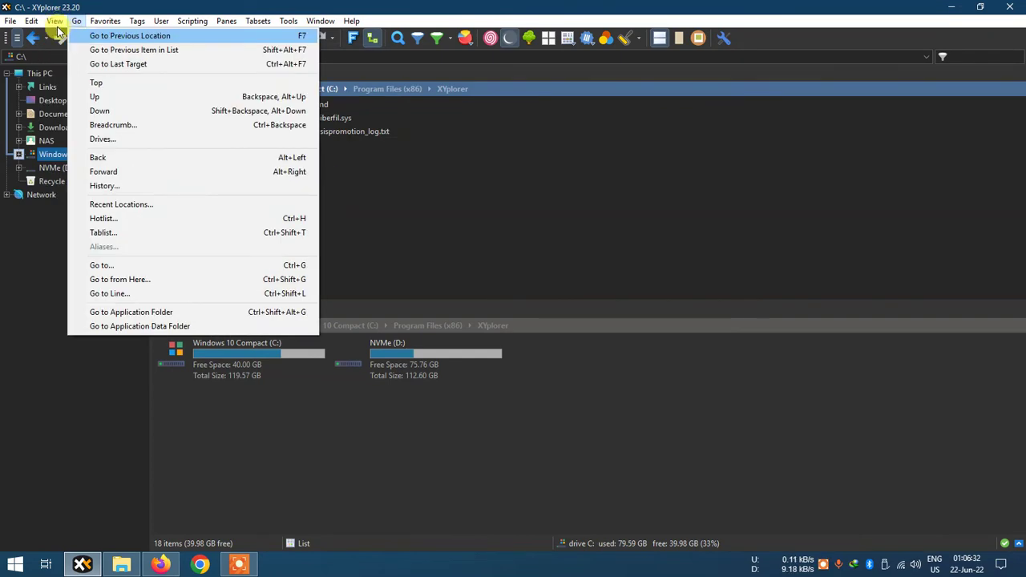
mouse_move(71, 39)
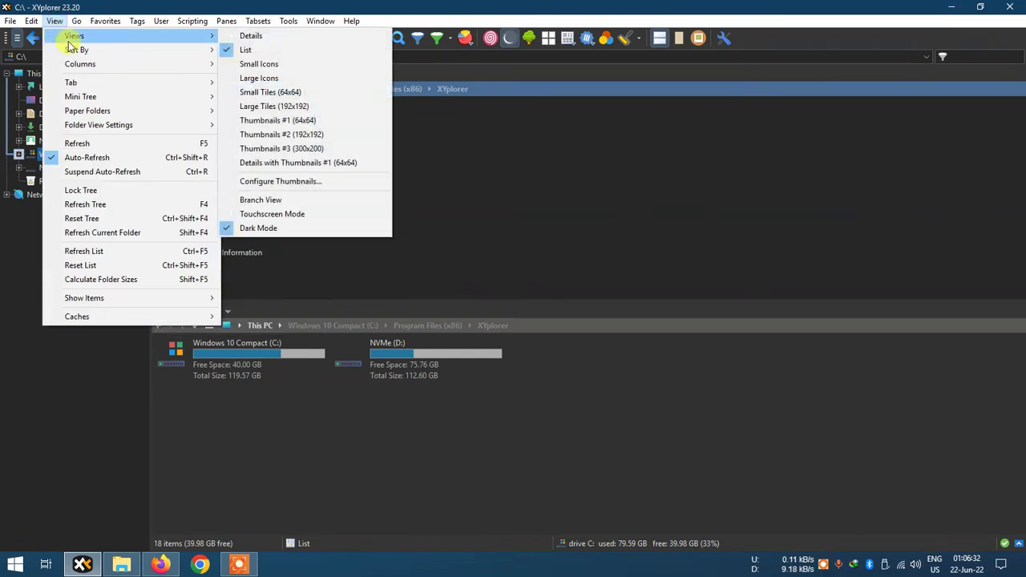
left_click(284, 108)
scroll(353, 165, "down", 5)
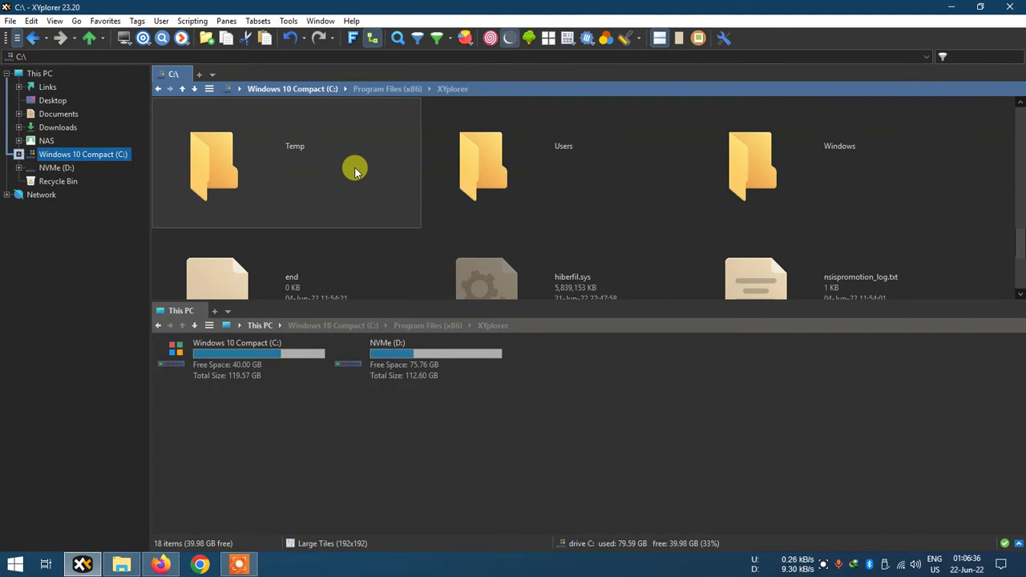
scroll(352, 165, "up", 4)
left_click(54, 21)
mouse_move(194, 36)
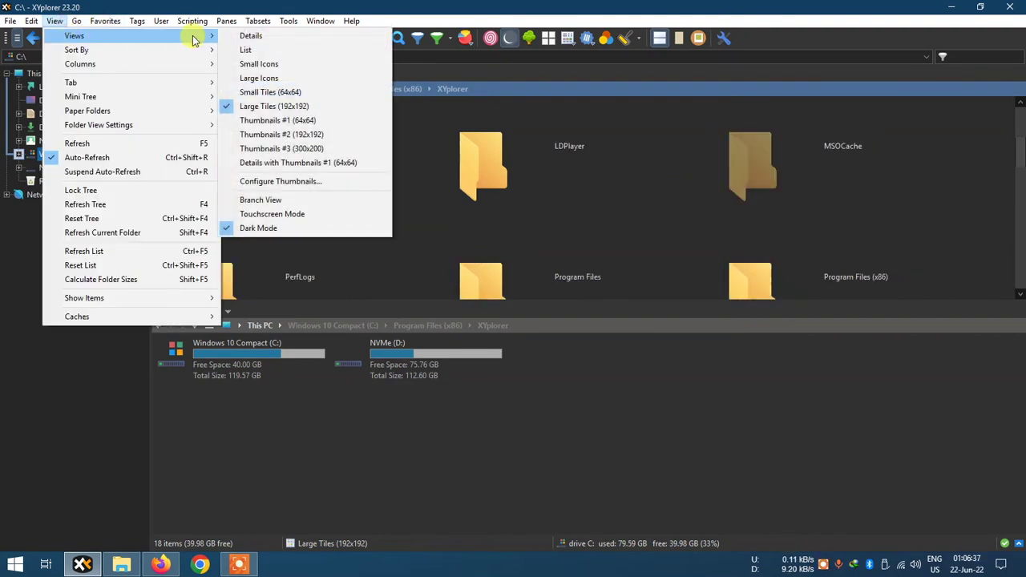
left_click(290, 150)
scroll(438, 156, "down", 8)
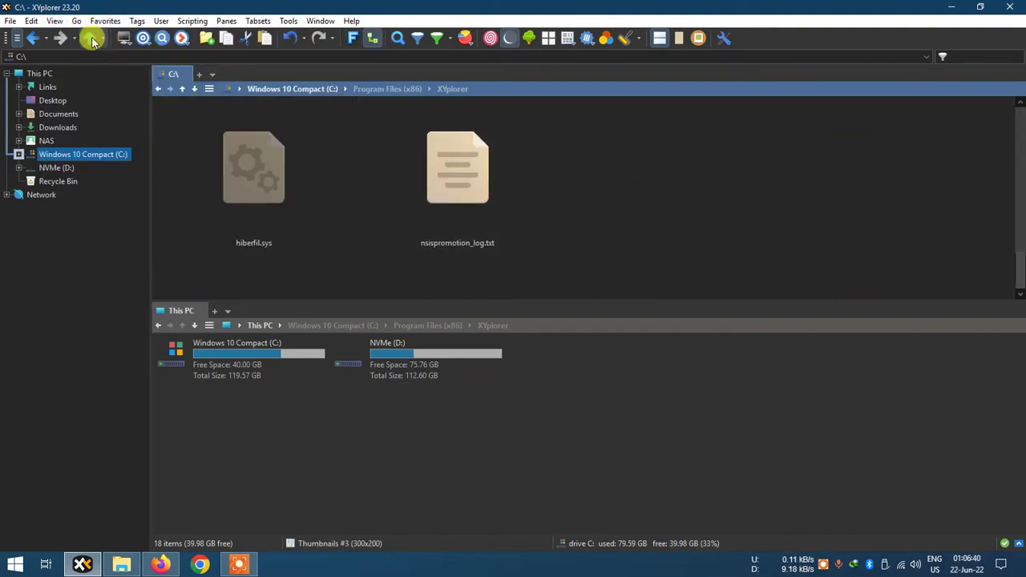
Turn on Branch View so every nested file on C:\ is listed.
left_click(58, 23)
mouse_move(120, 36)
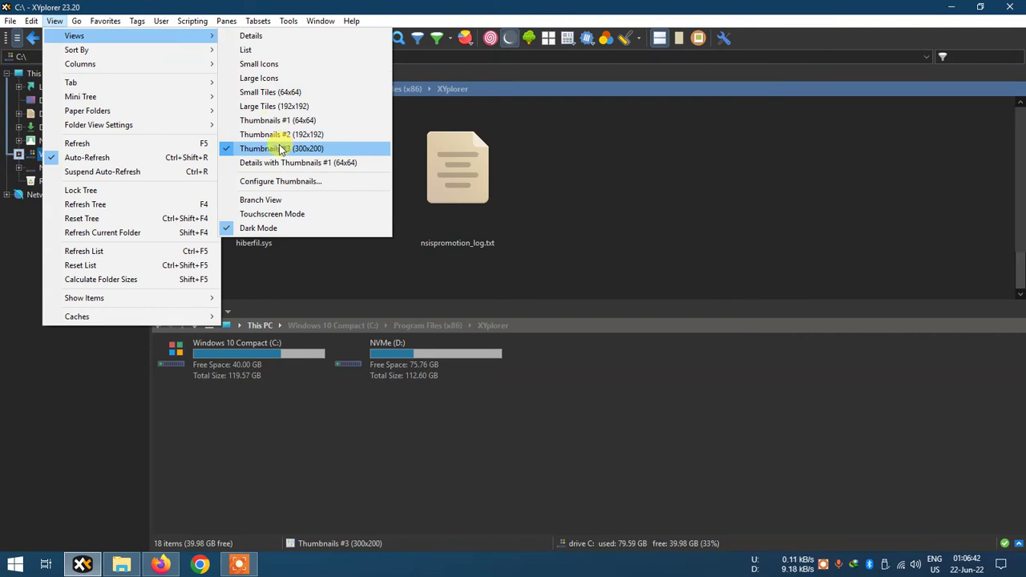
left_click(275, 199)
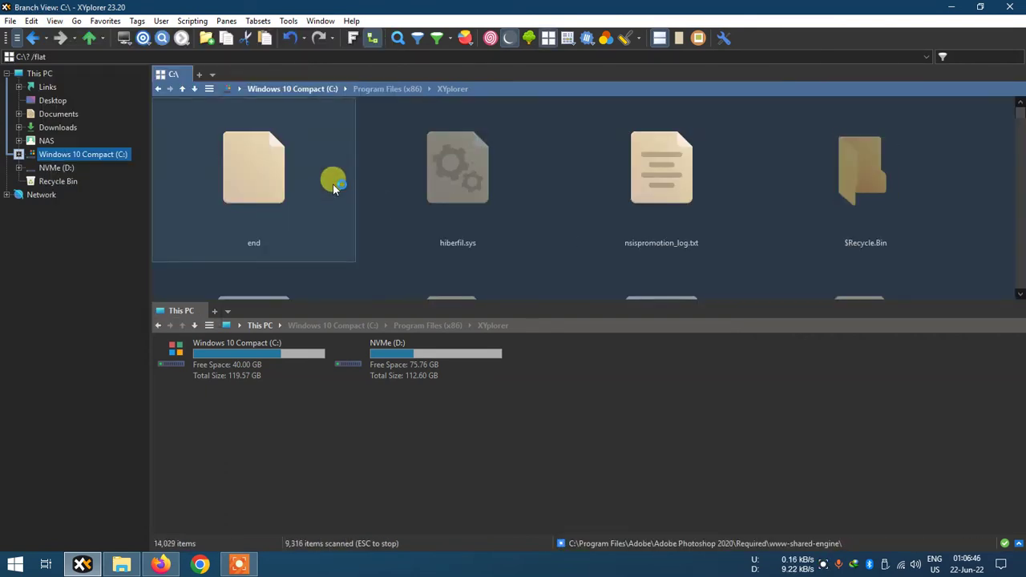
left_click(54, 21)
Set the Branch View to Details, listing items with Path, Size and date columns.
mouse_move(77, 48)
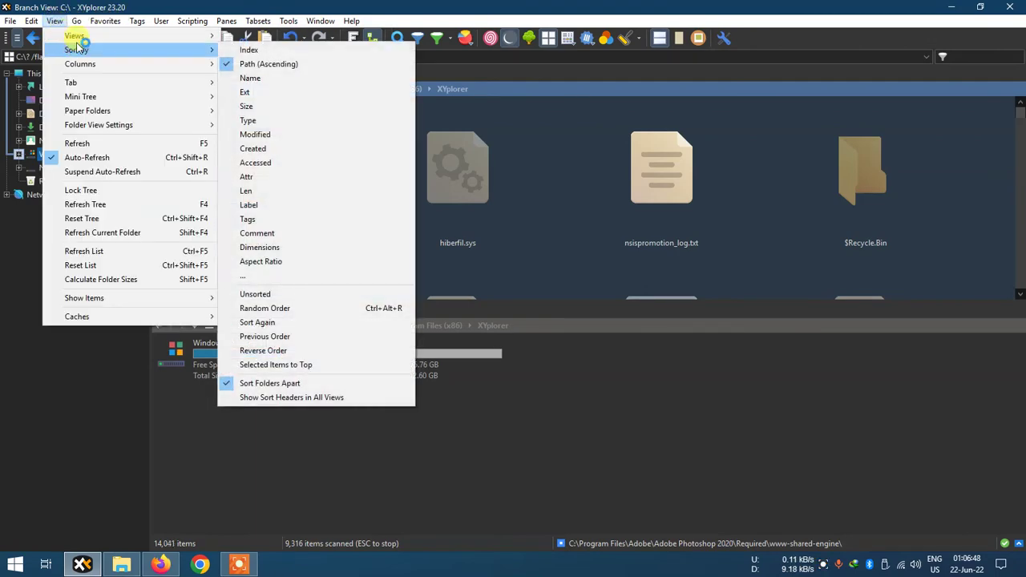
left_click(269, 36)
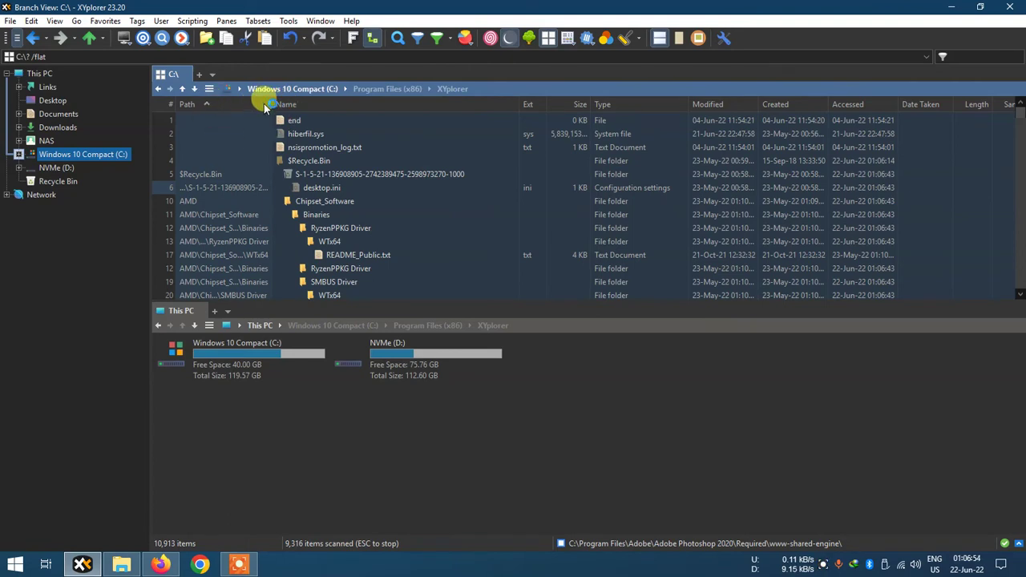
left_click(60, 22)
mouse_move(73, 35)
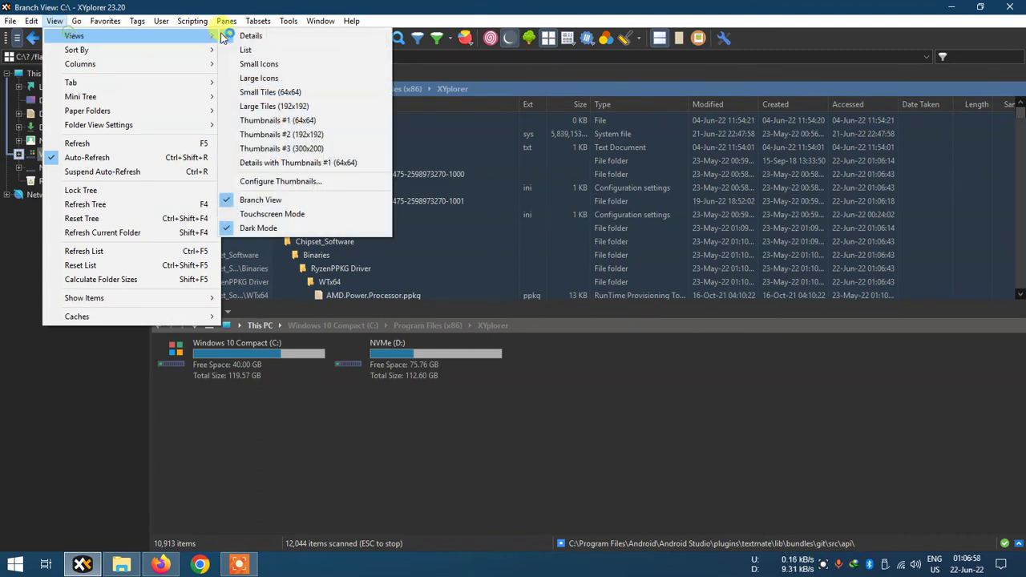
left_click(253, 37)
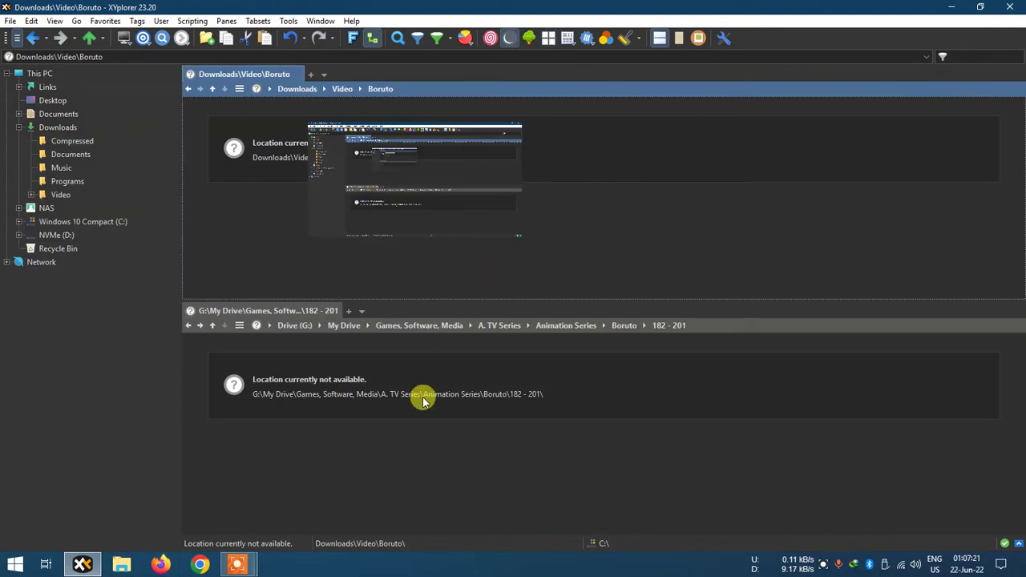
left_click(406, 200)
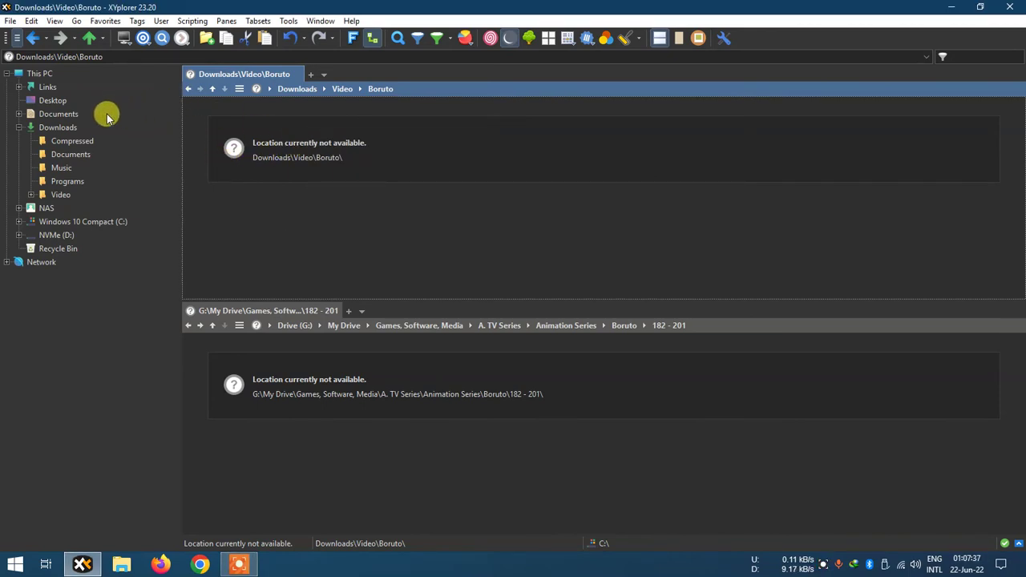
left_click(55, 20)
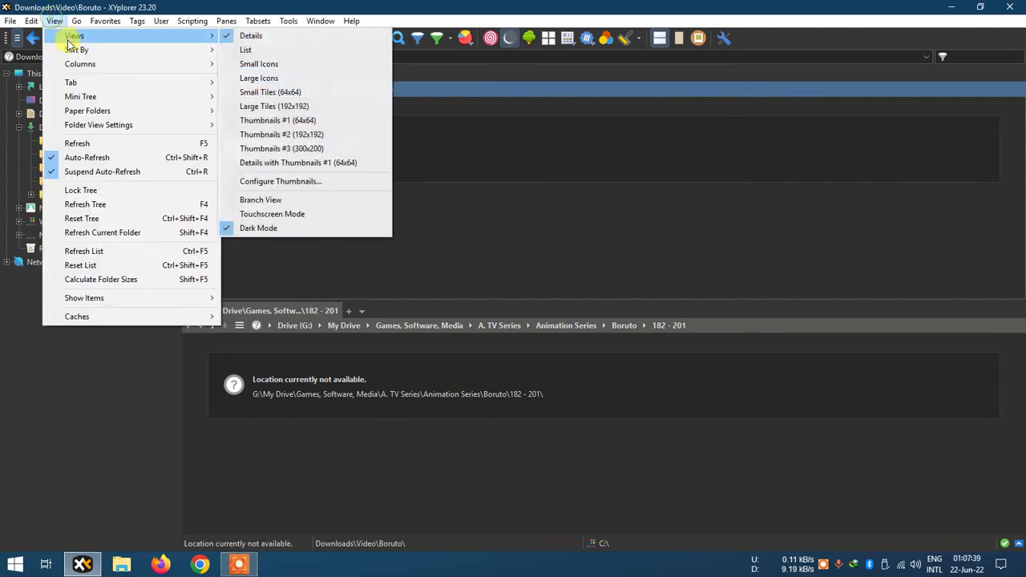
mouse_move(72, 51)
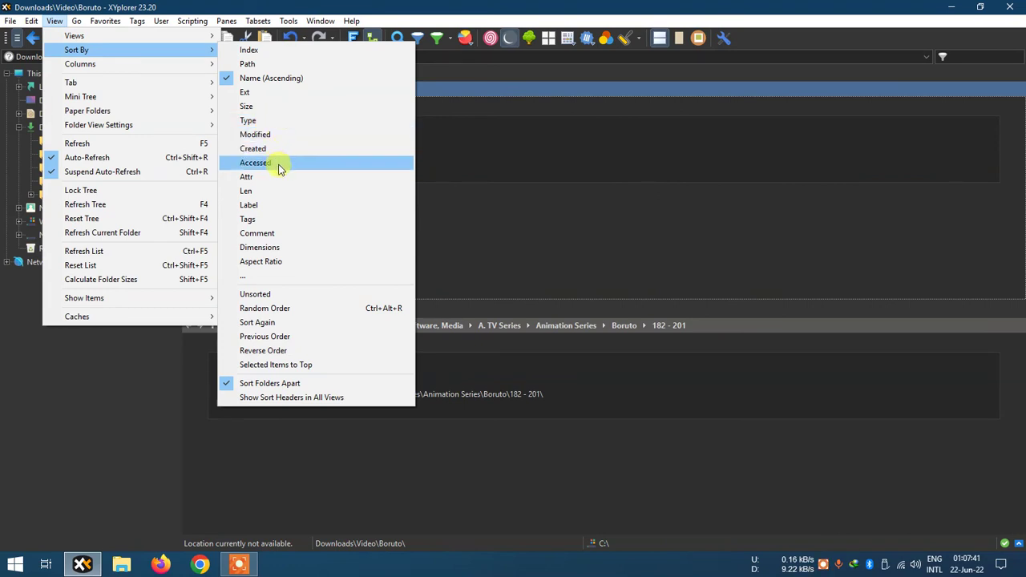
mouse_move(165, 64)
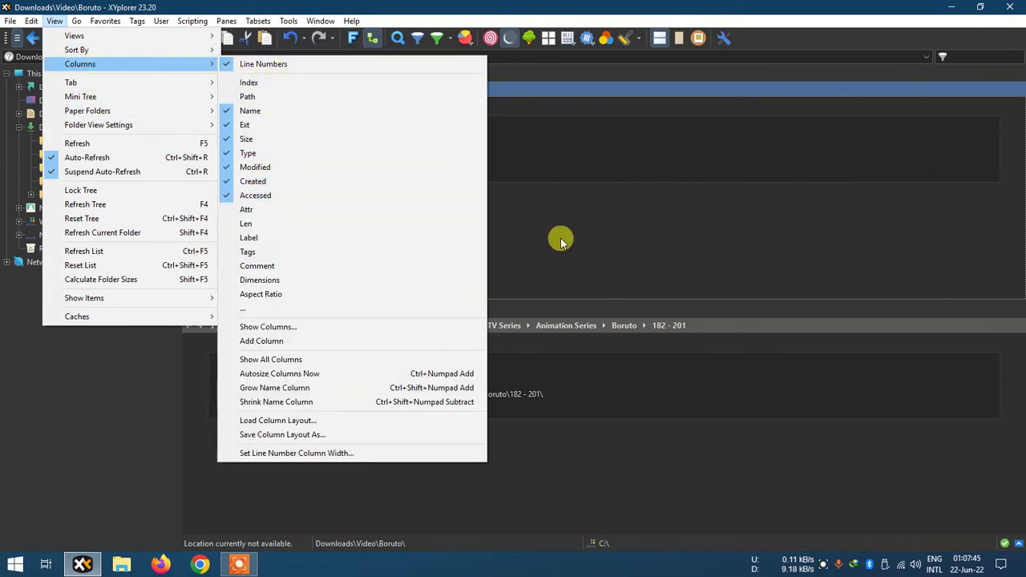
left_click(545, 213)
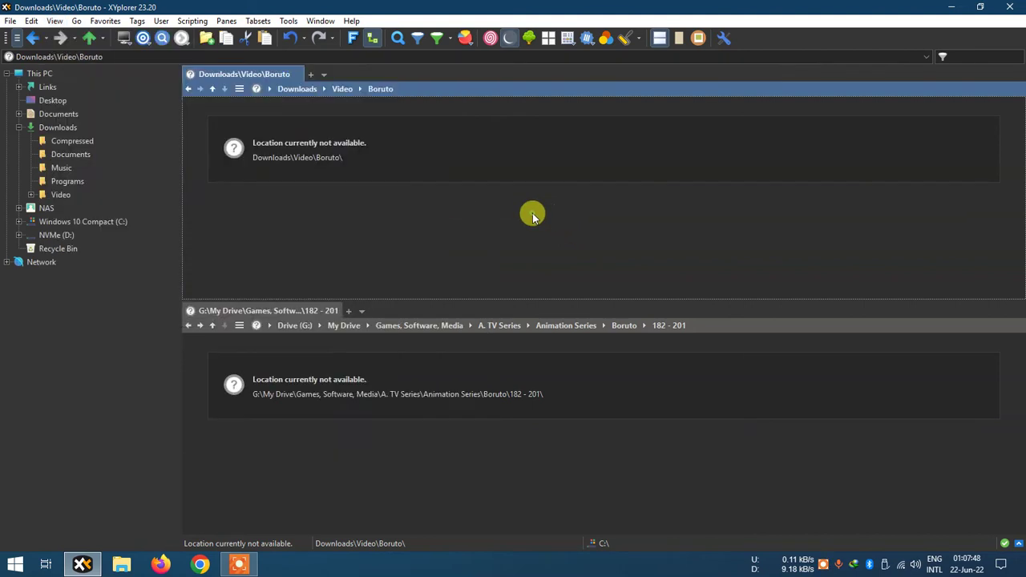
left_click(46, 221)
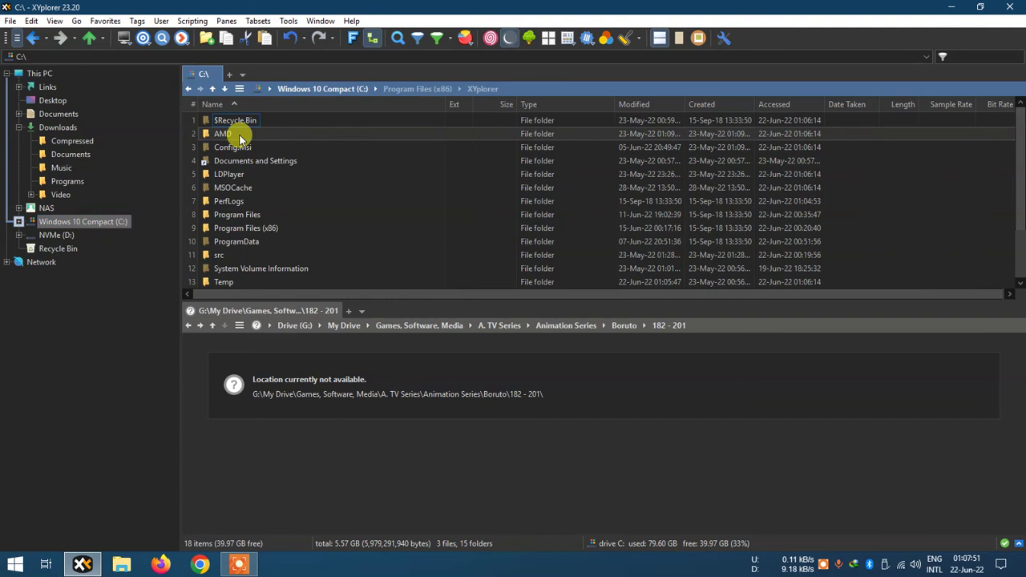
Navigate the upper pane to C:\AMD\Chipset_Software and glance at the View > Columns options.
key("BackSpace")
double_click(300, 130)
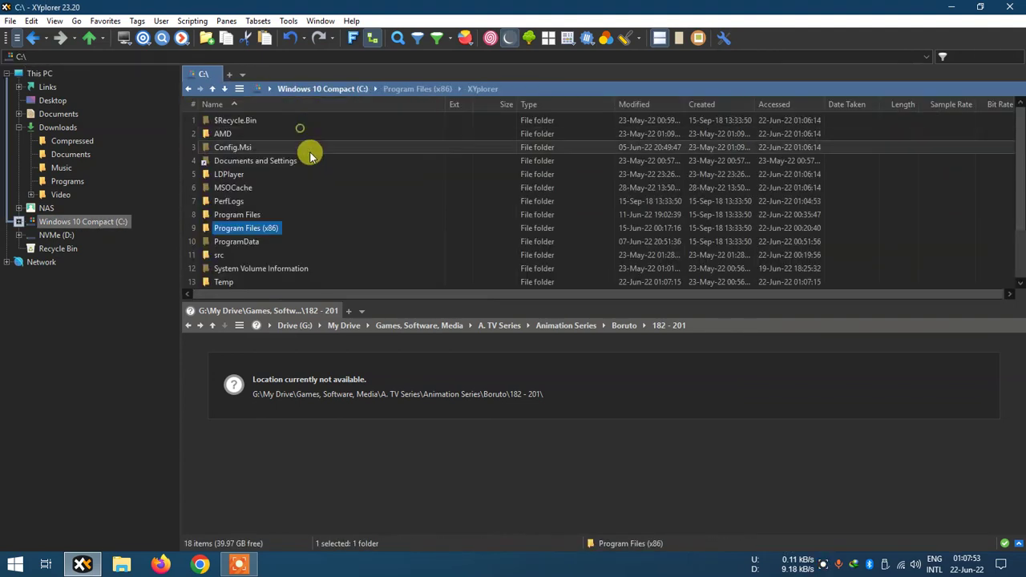
double_click(224, 133)
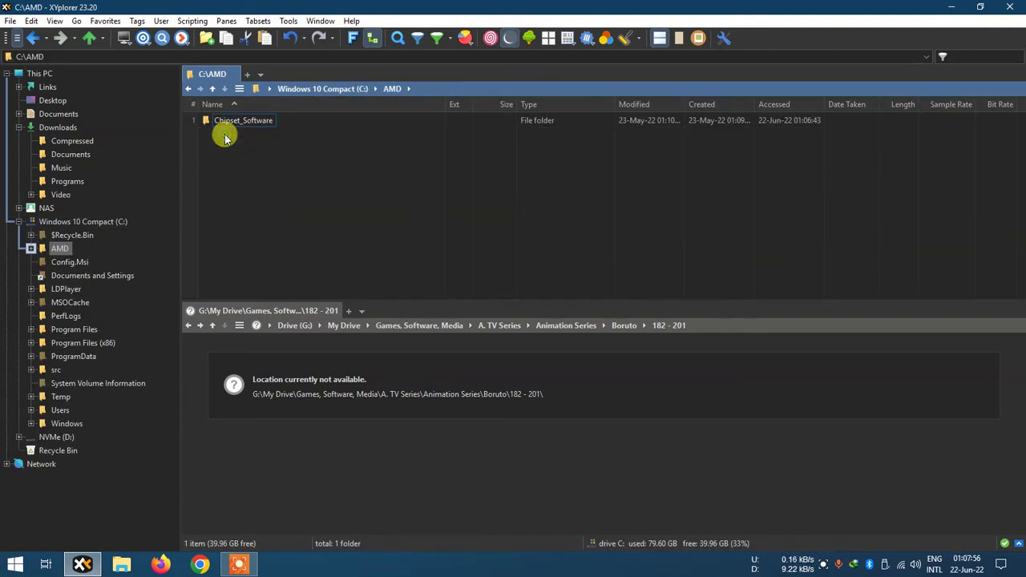
double_click(252, 122)
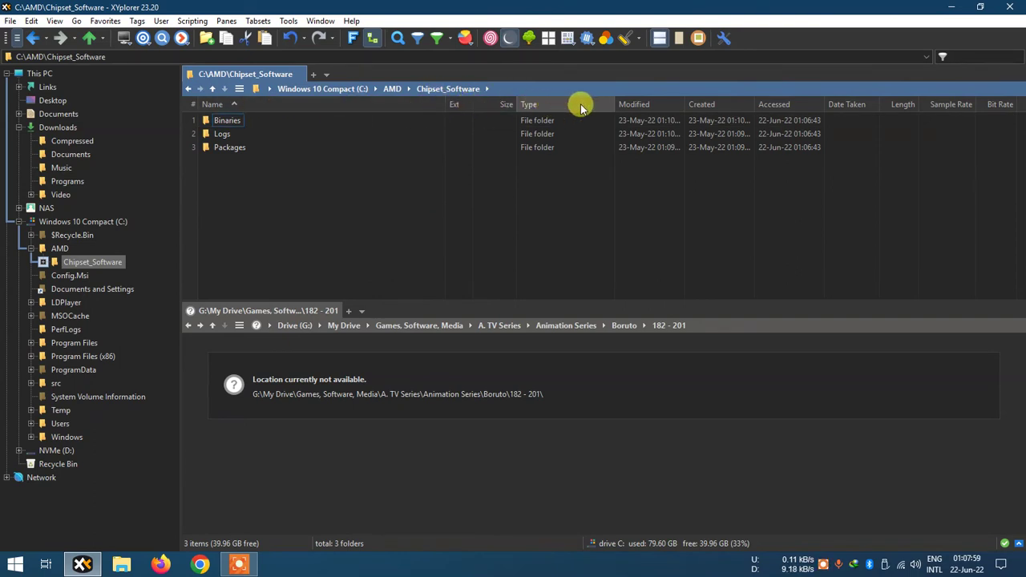
left_click(62, 22)
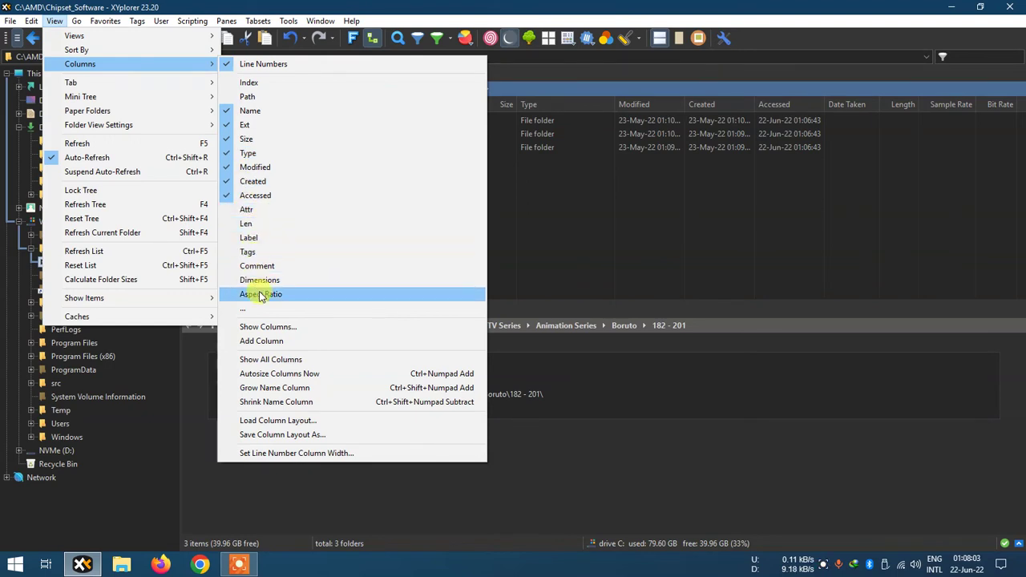
left_click(593, 255)
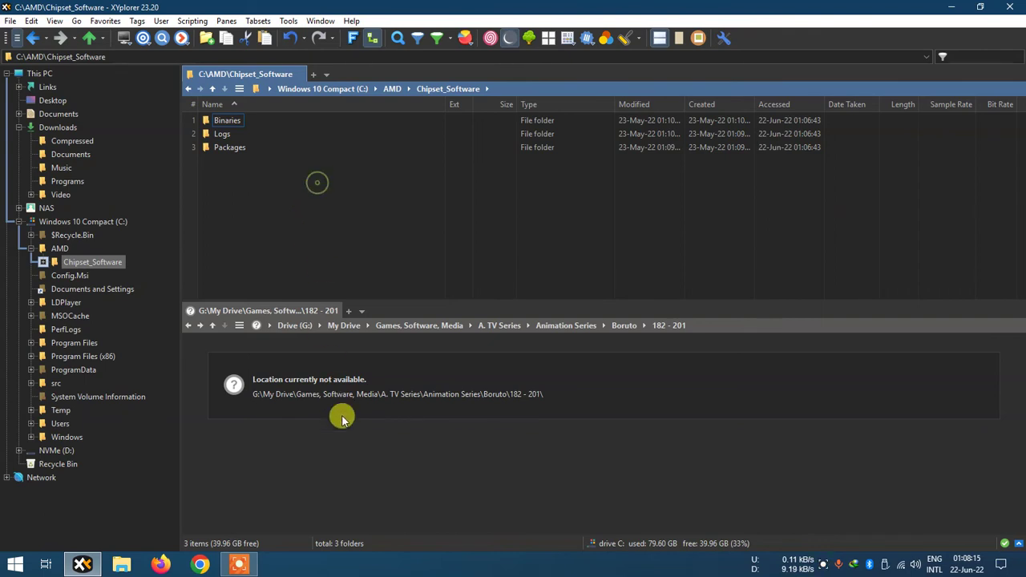
Switch focus between the two panes, ending with the lower pane active.
left_click(340, 436)
left_click(346, 368)
left_click(344, 249)
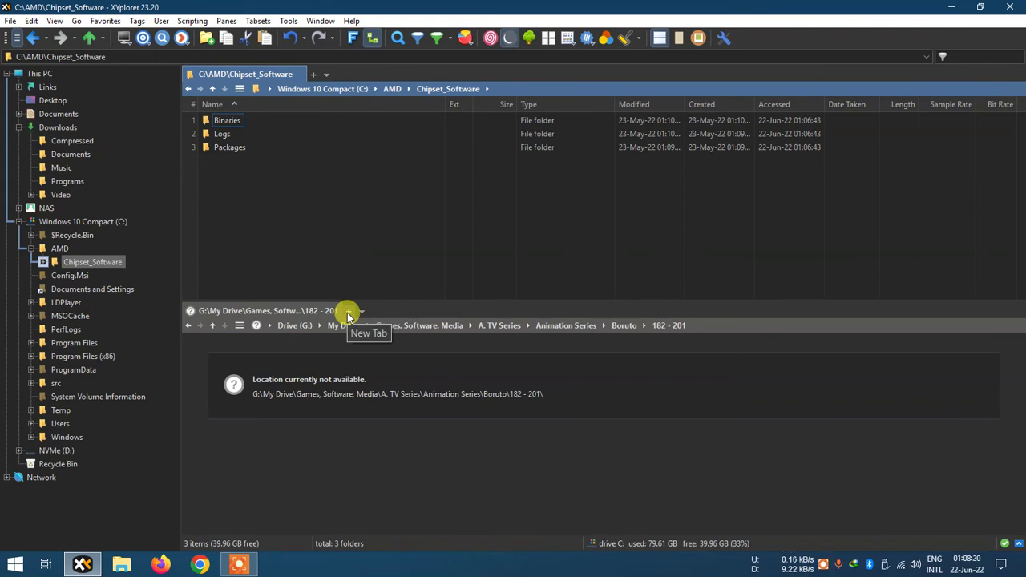
left_click(315, 461)
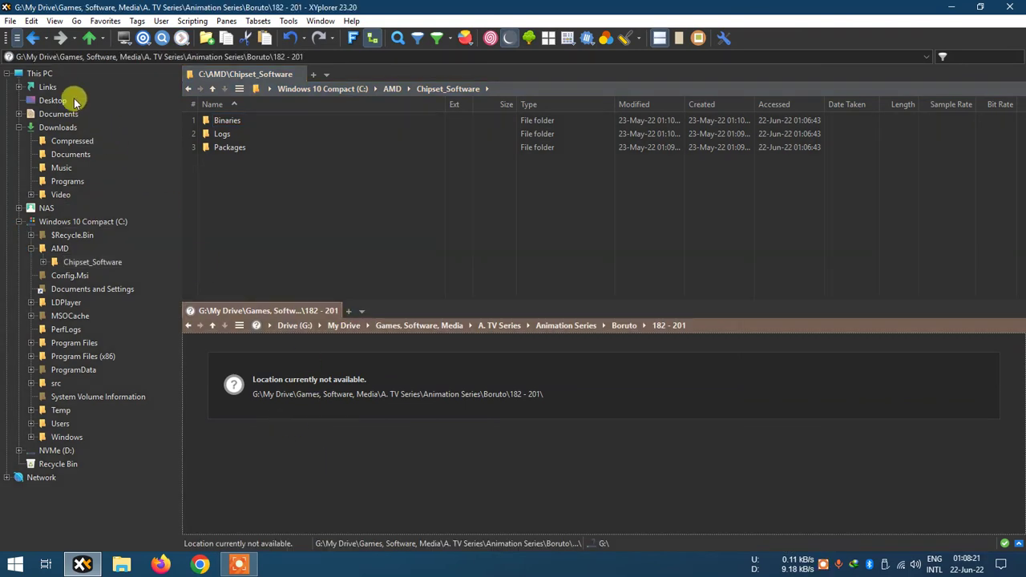
Open C:\Program Files (x86)\Internet Explorer in the lower pane.
left_click(39, 73)
double_click(232, 351)
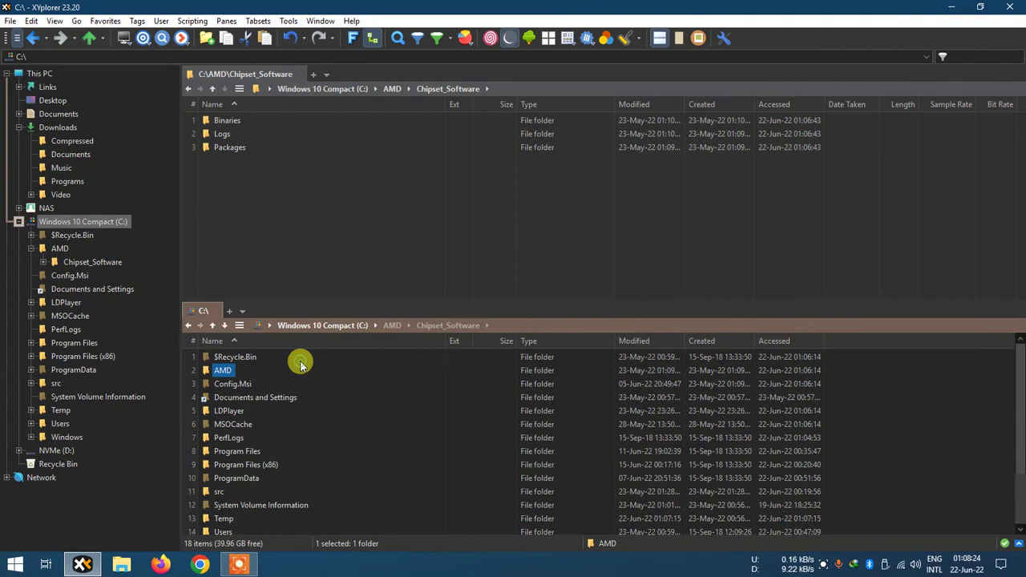
left_click(251, 186)
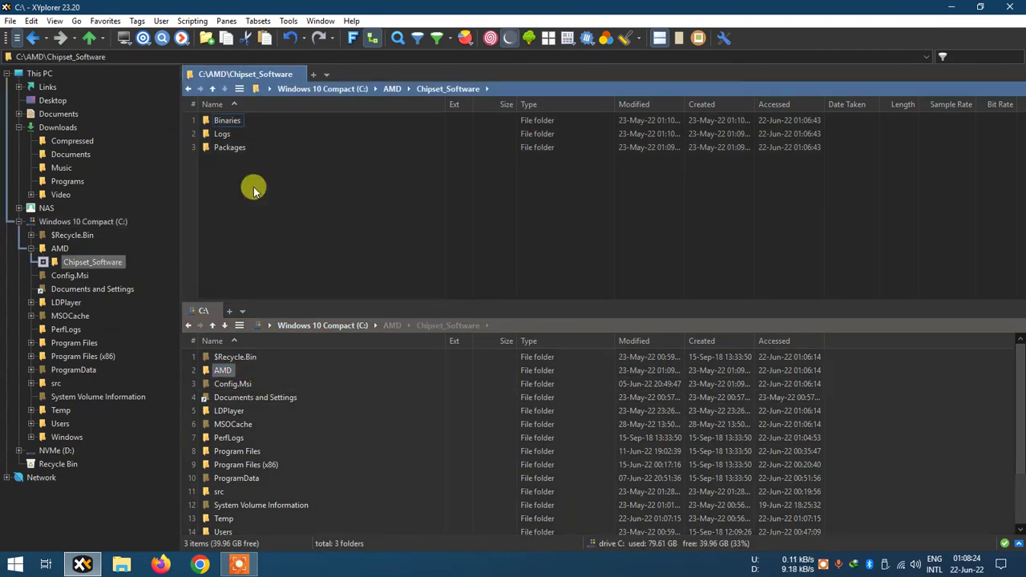
double_click(245, 464)
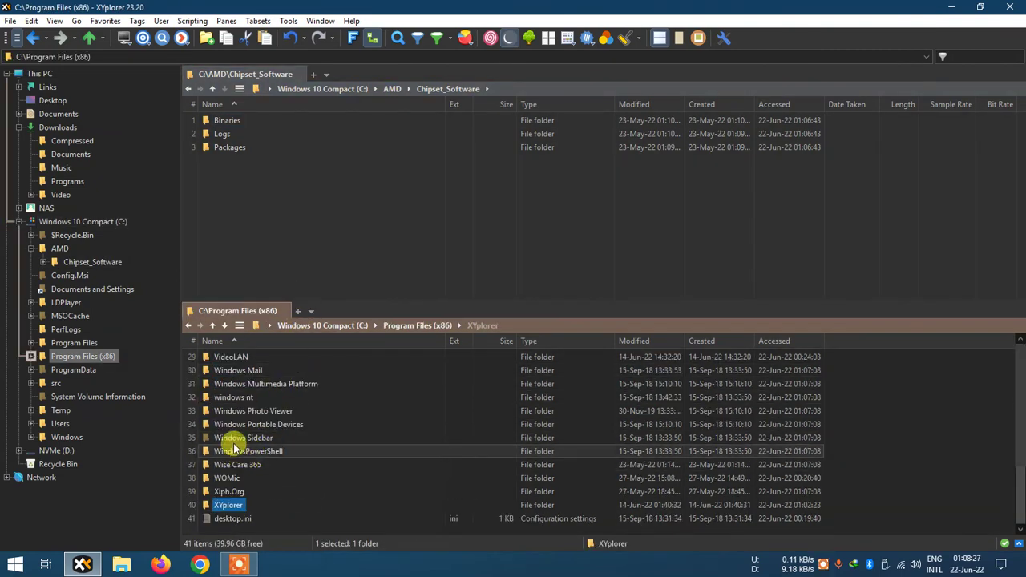
scroll(237, 449, "up", 8)
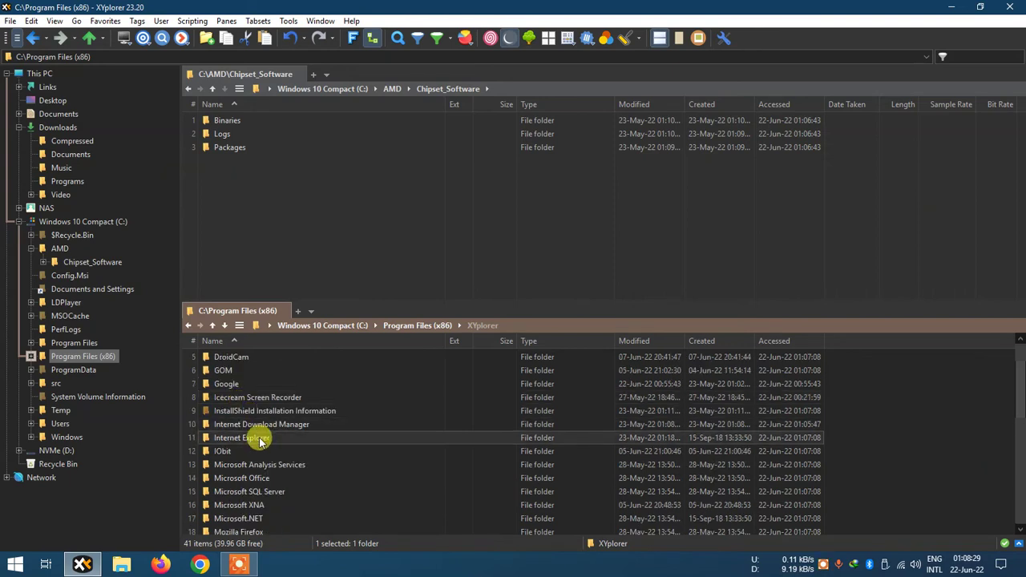
double_click(259, 438)
Select ExtExport.exe and show This PC in the upper pane.
left_click(285, 396)
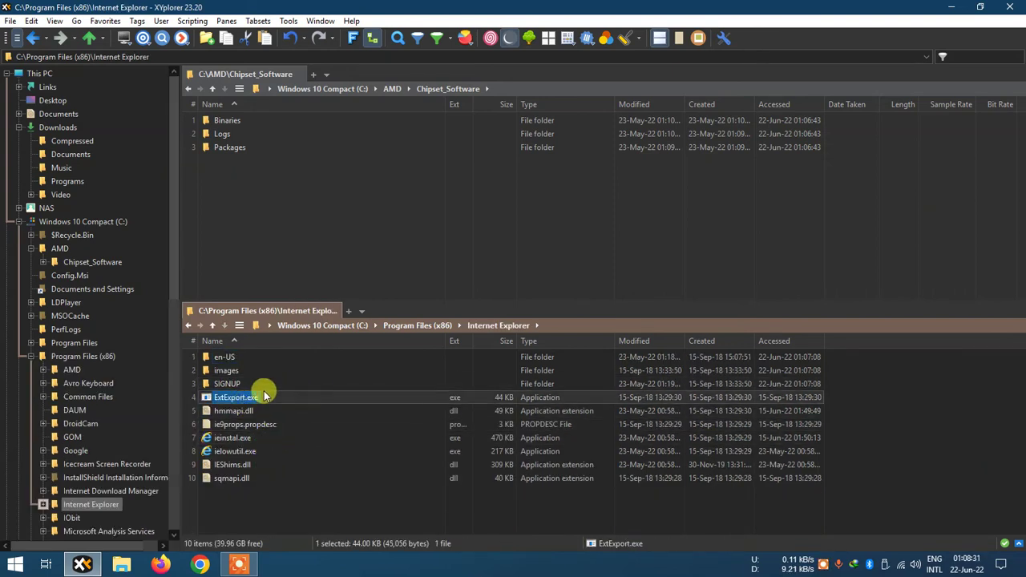
left_click(234, 244)
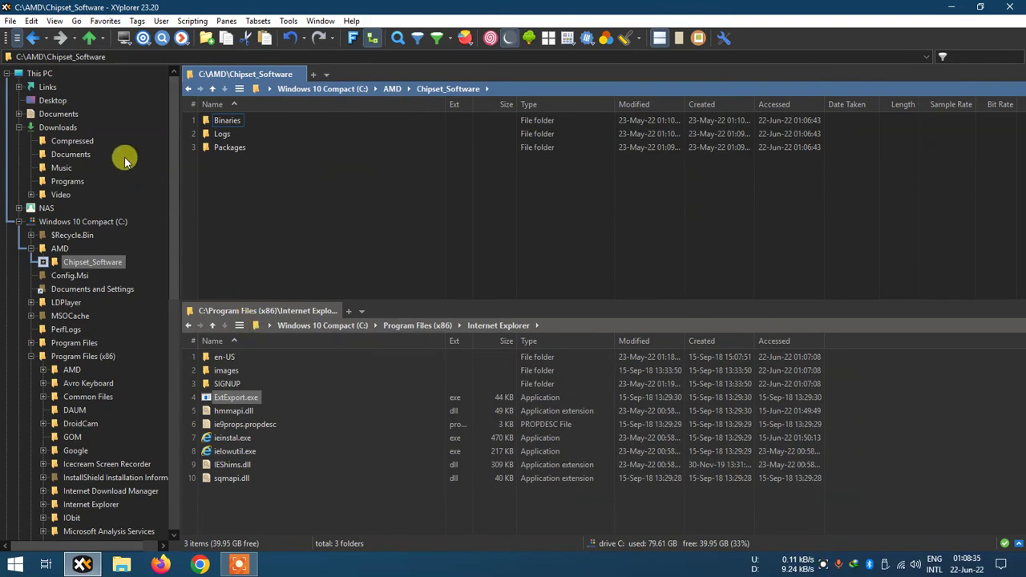
left_click(40, 74)
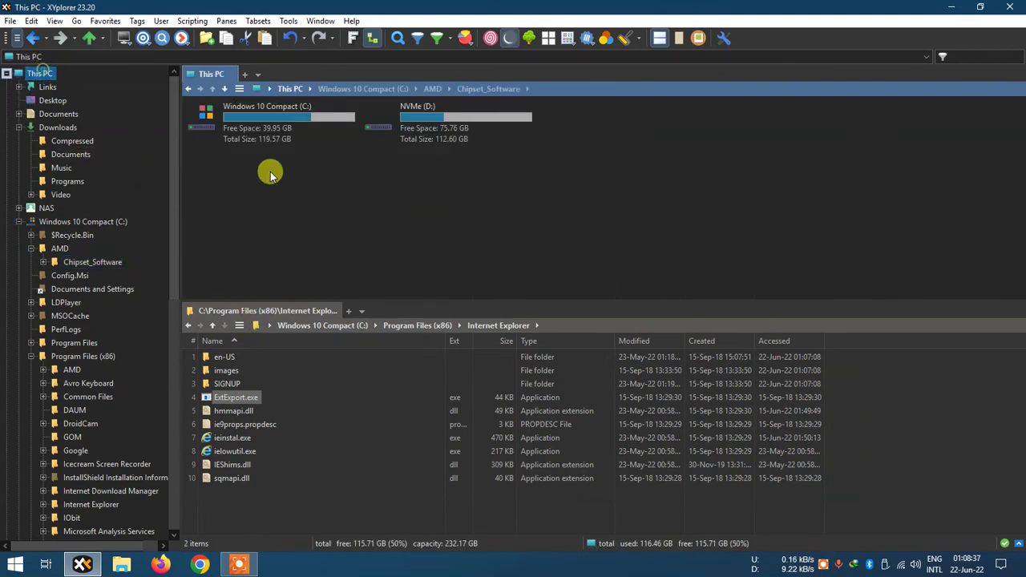
Open D:\Extra in the upper pane and copy ExtExport.exe into it.
double_click(367, 128)
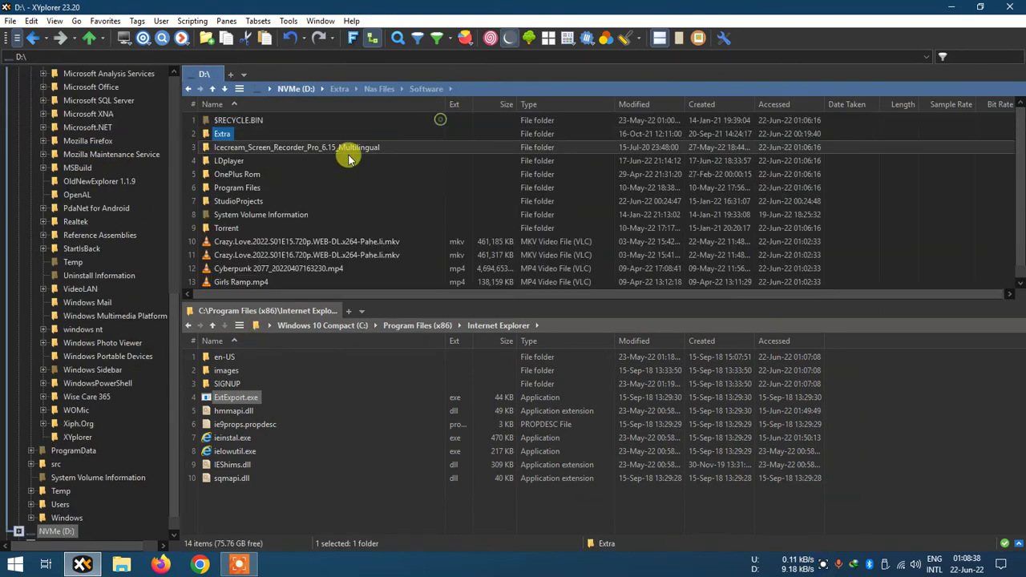
double_click(224, 134)
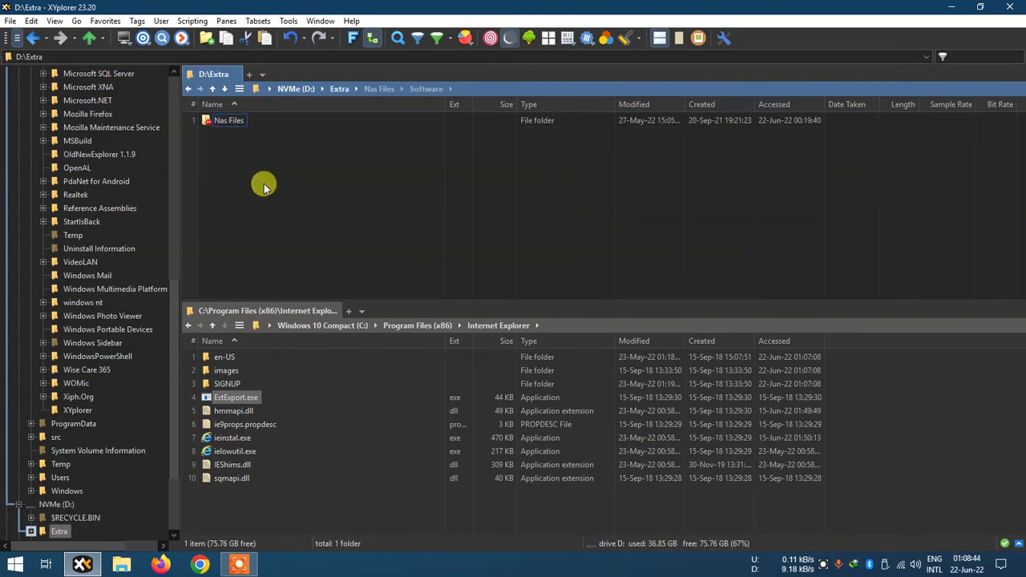
left_click_drag(229, 398, 262, 219)
Drag the copy back, skip overwriting the original, and delete ExtExport.exe from D:\Extra.
left_click_drag(230, 135, 245, 390)
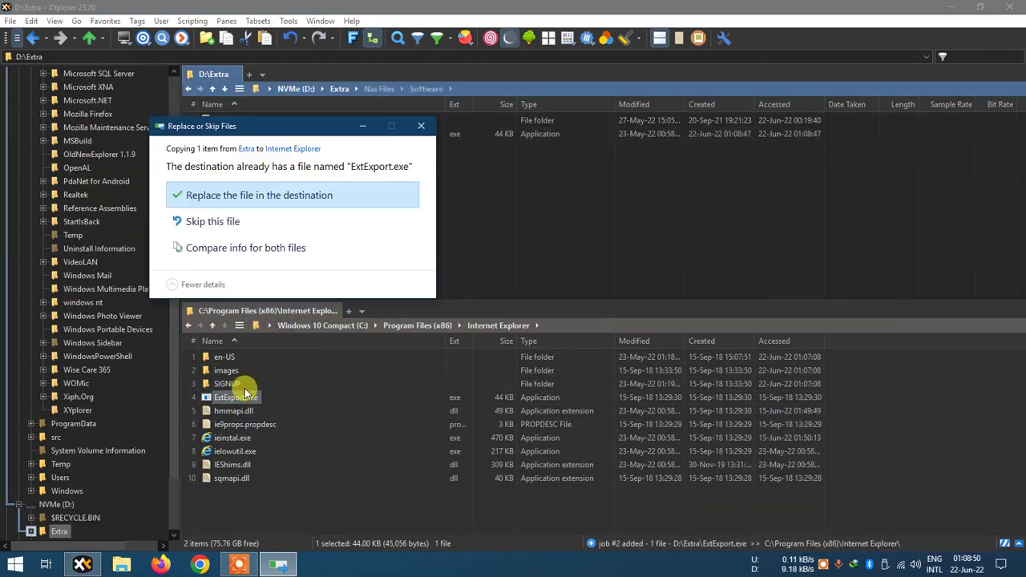
left_click(230, 222)
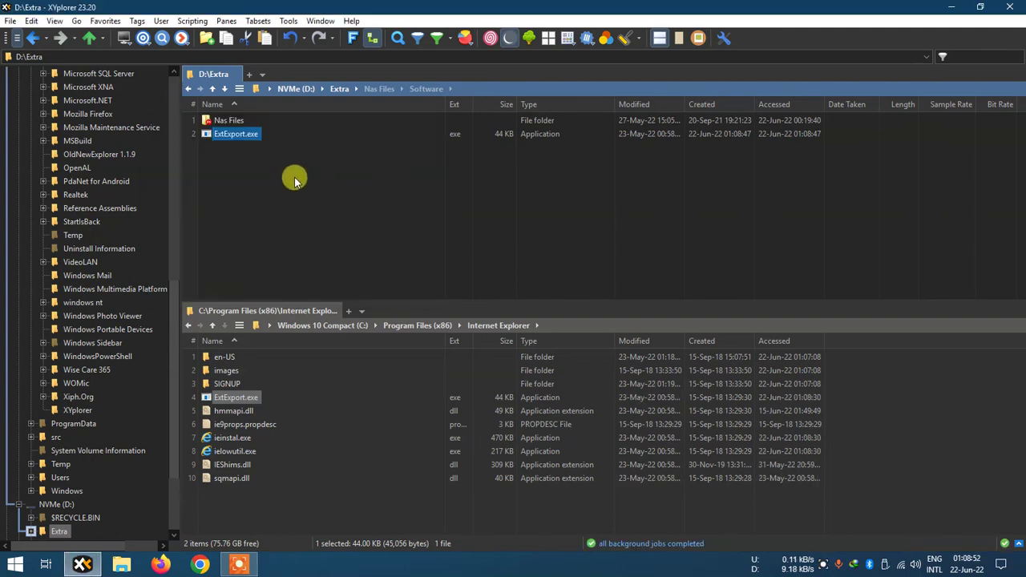
key("Delete")
right_click(251, 146)
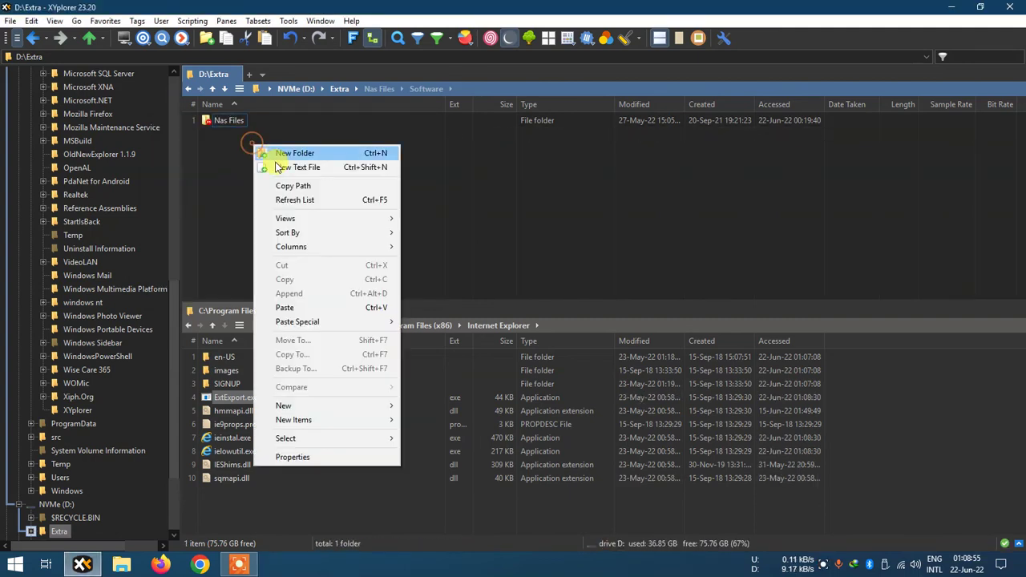
Dismiss the context menu and open Help > About XYplorer to see version 23.20.
left_click(222, 176)
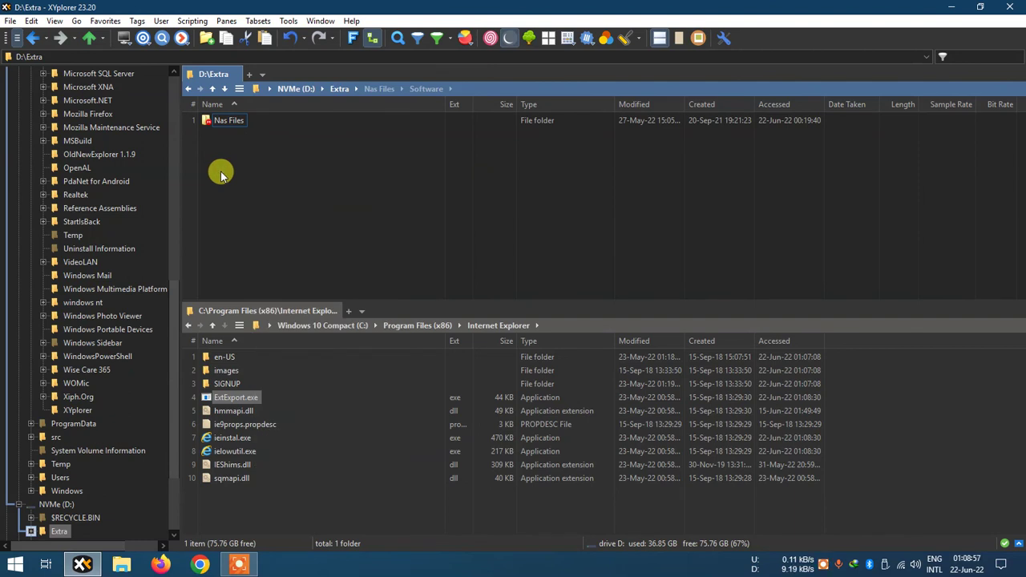
left_click(352, 22)
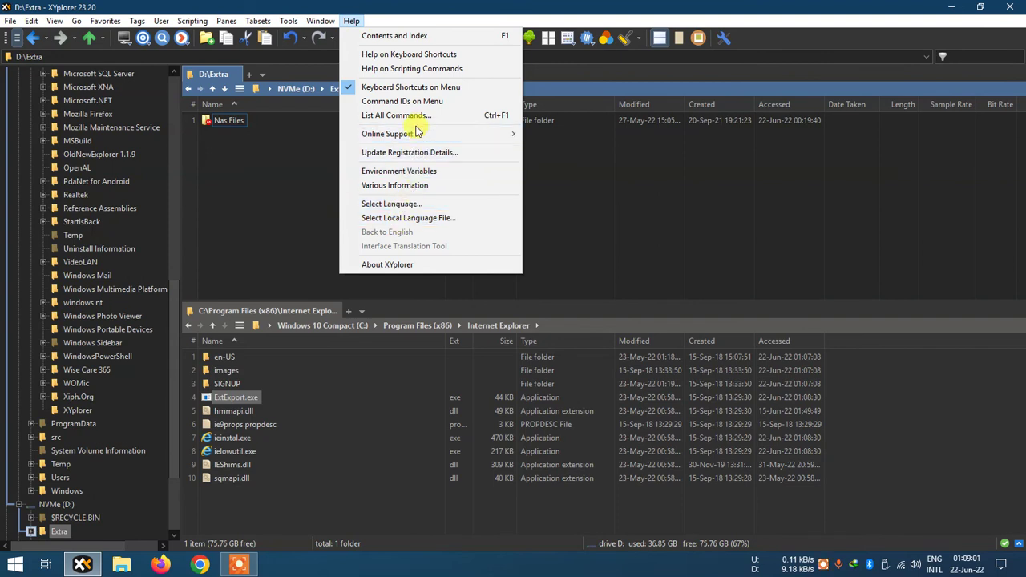
left_click(401, 266)
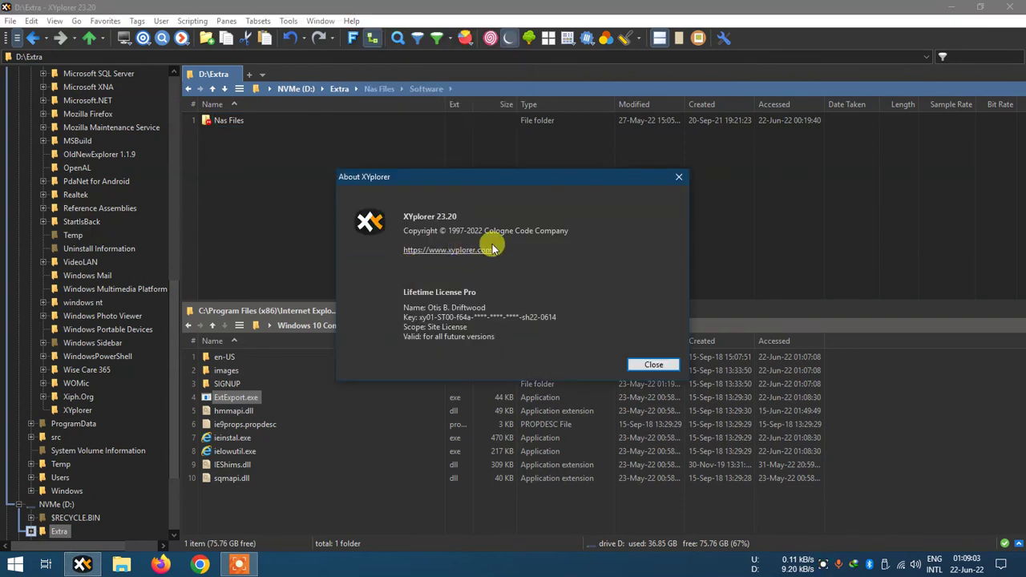